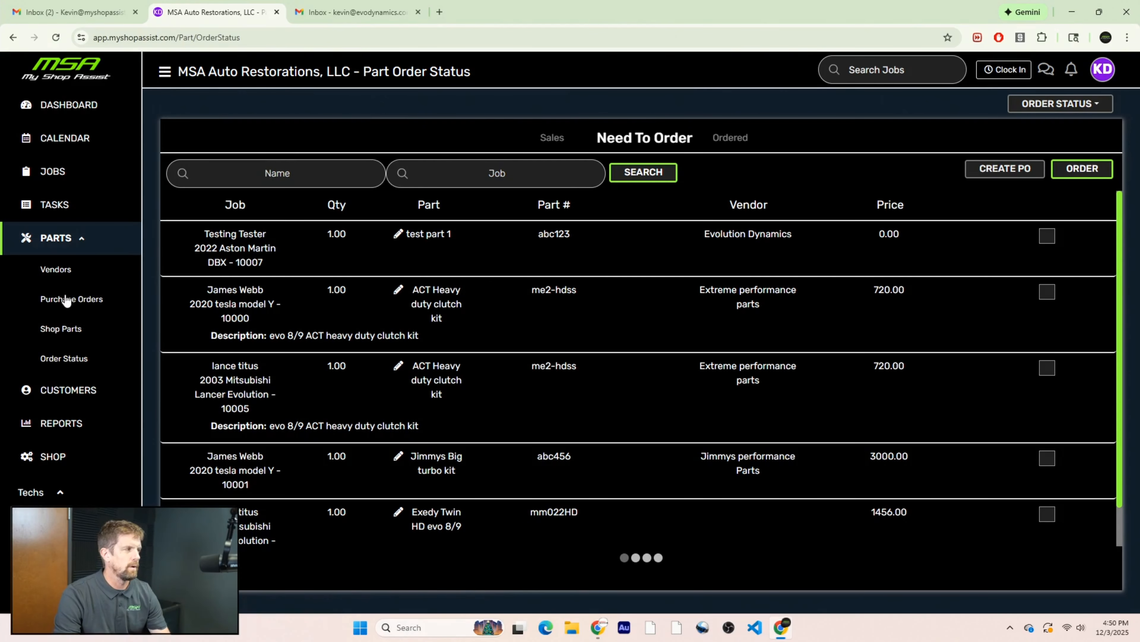
# - Look over the purchase orders list and the parts listed as needing to be ordered
pyautogui.click(80, 306)
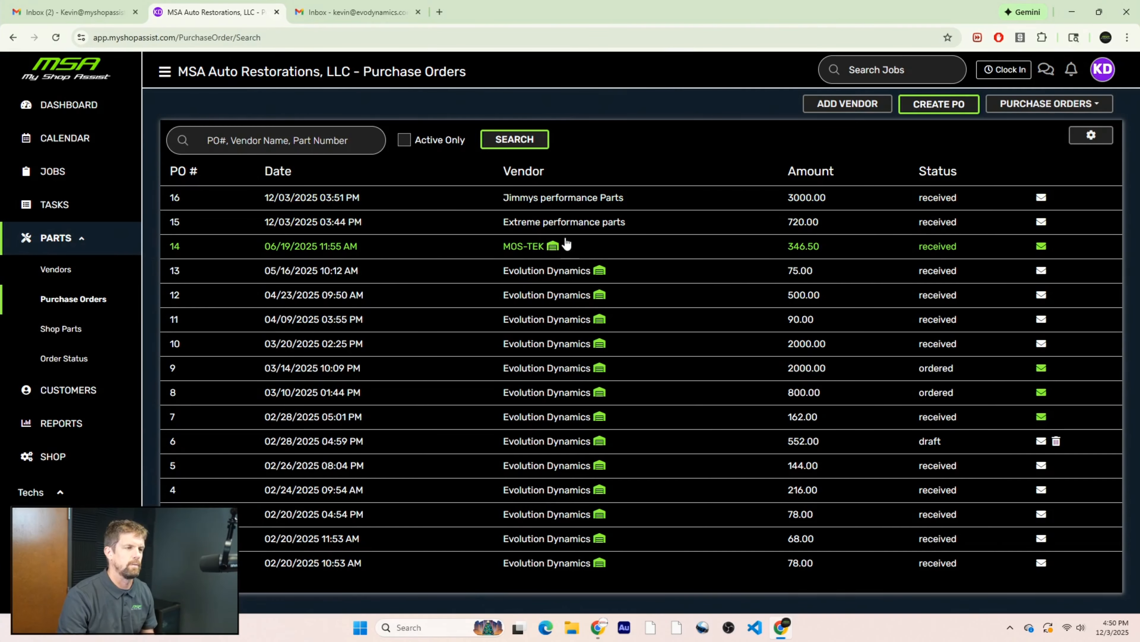
pyautogui.moveTo(597, 265)
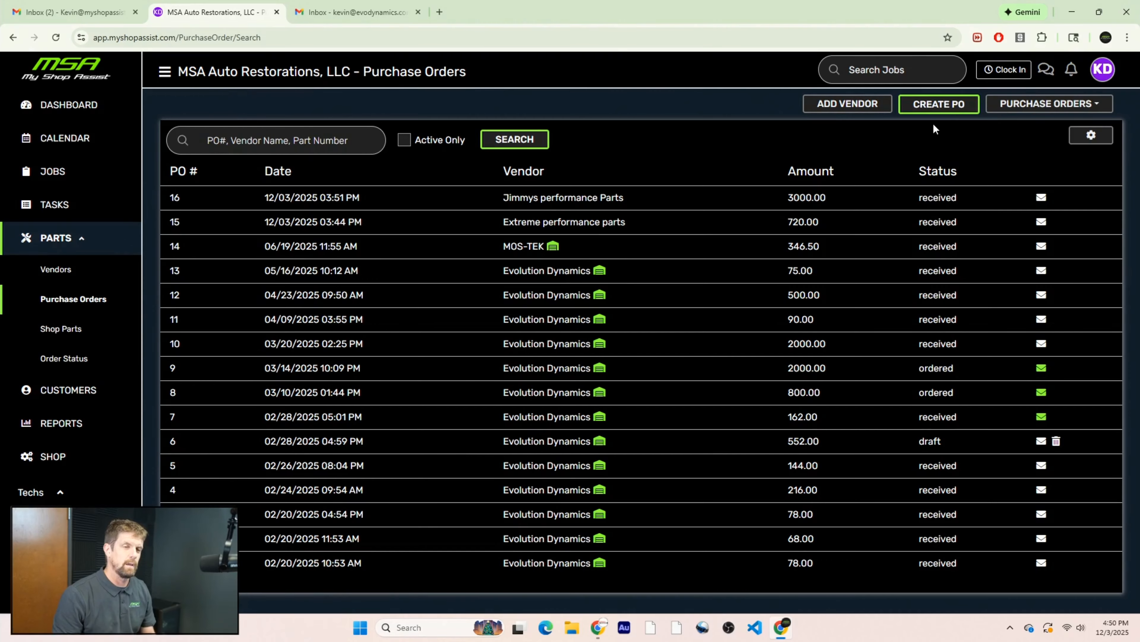
pyautogui.click(63, 358)
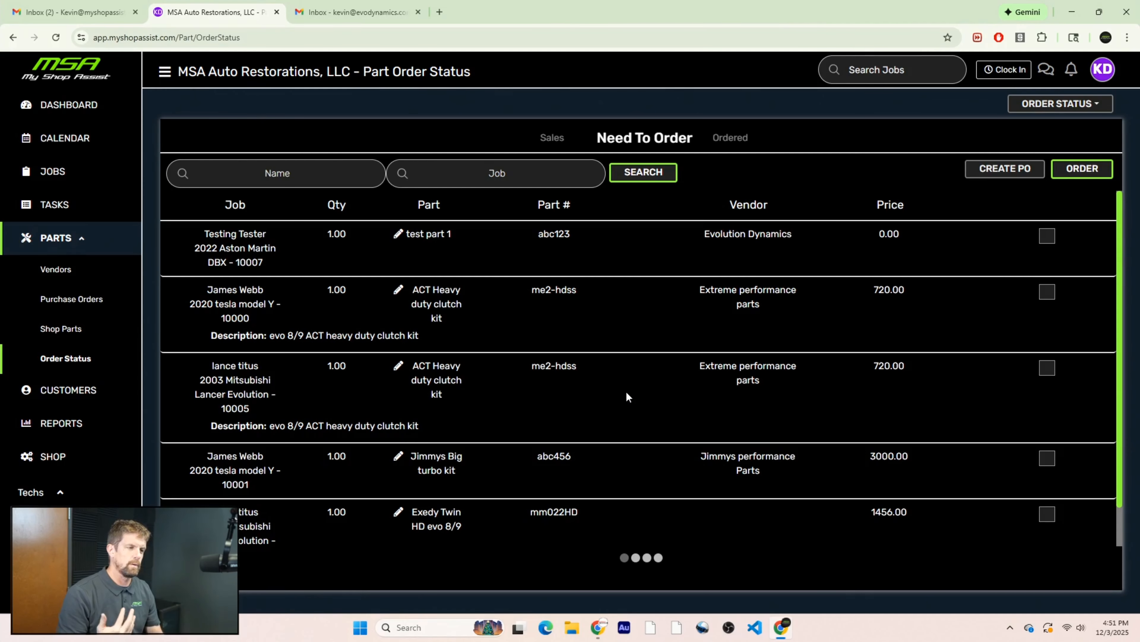
pyautogui.scroll(-1, 626, 393)
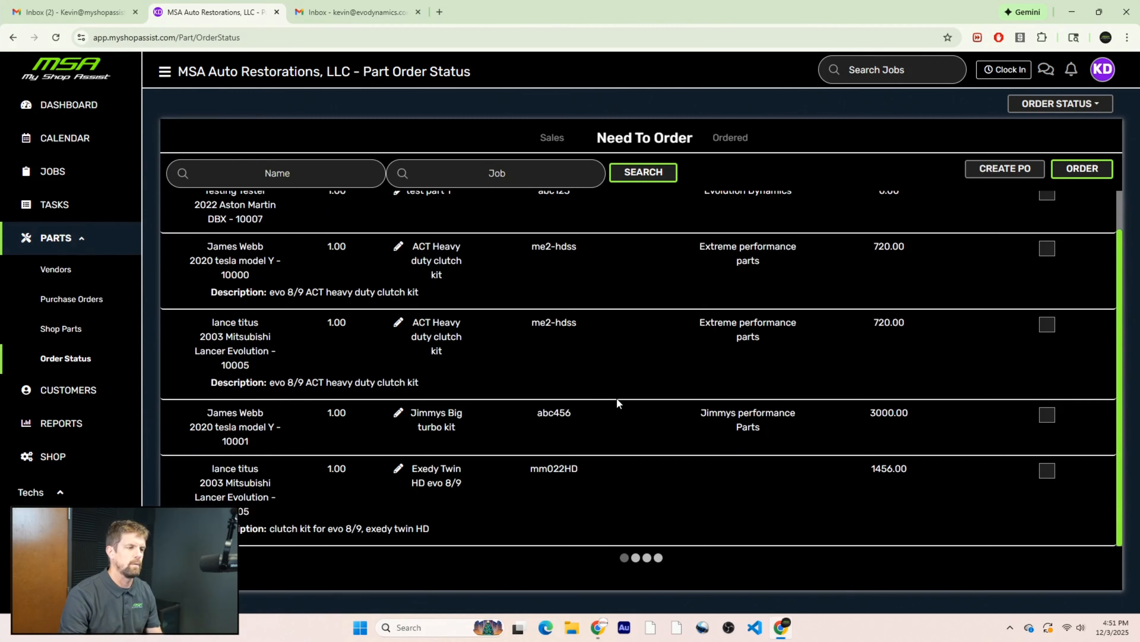
pyautogui.scroll(1, 617, 399)
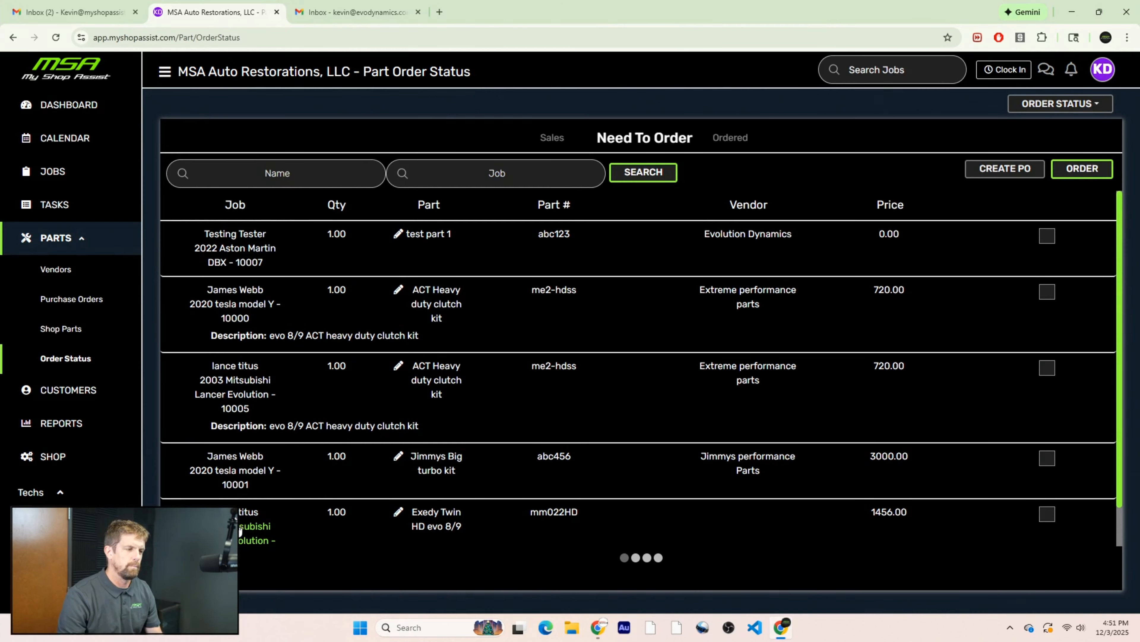
# - Create a purchase order for the Exedy Twin HD evo 8/9 part with Jimmys performance Parts as vendor
pyautogui.click(1047, 514)
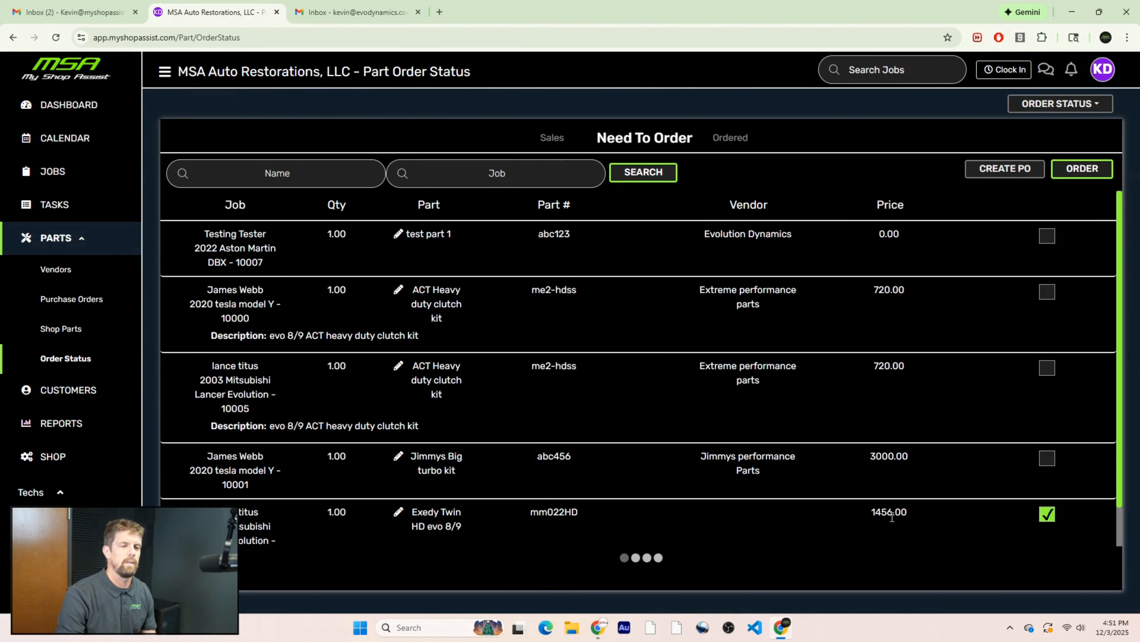
pyautogui.click(1015, 170)
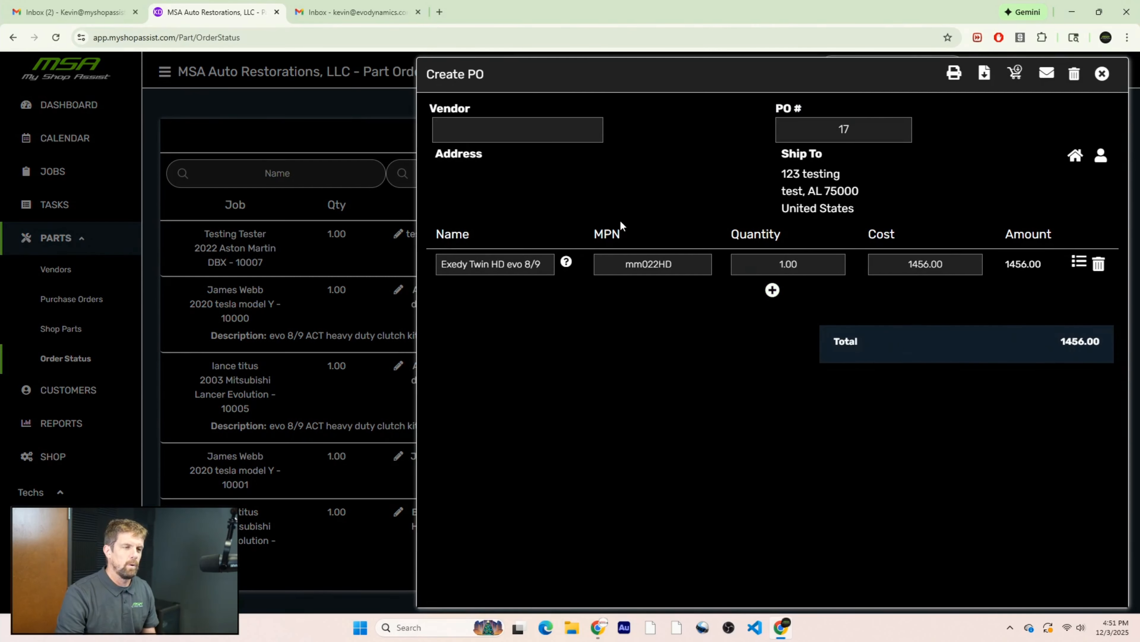
pyautogui.click(515, 129)
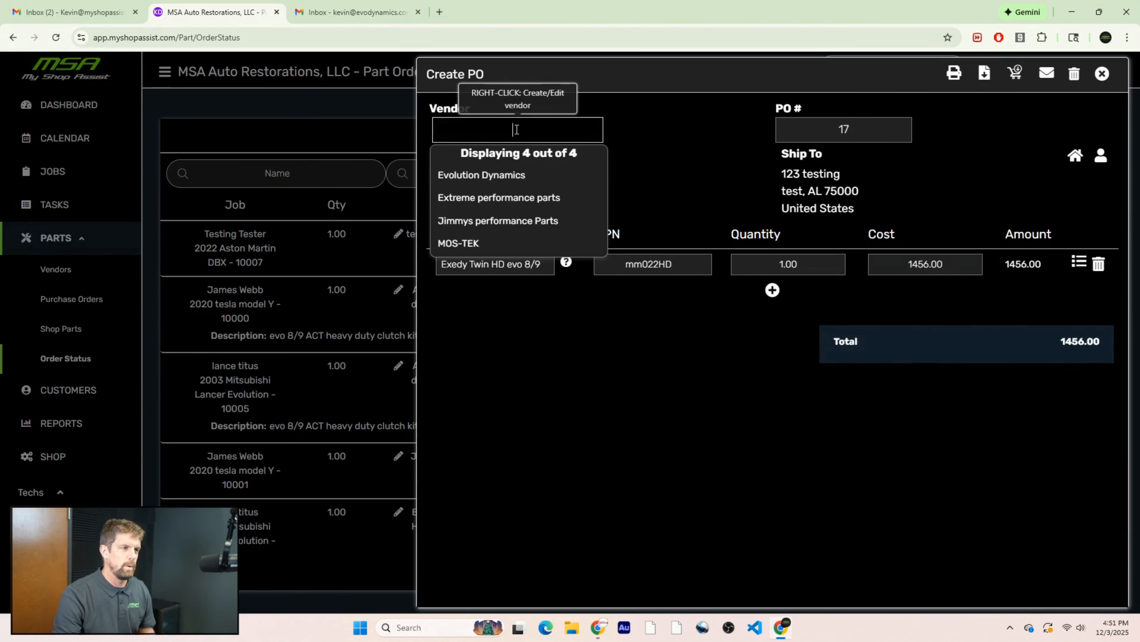
pyautogui.click(494, 223)
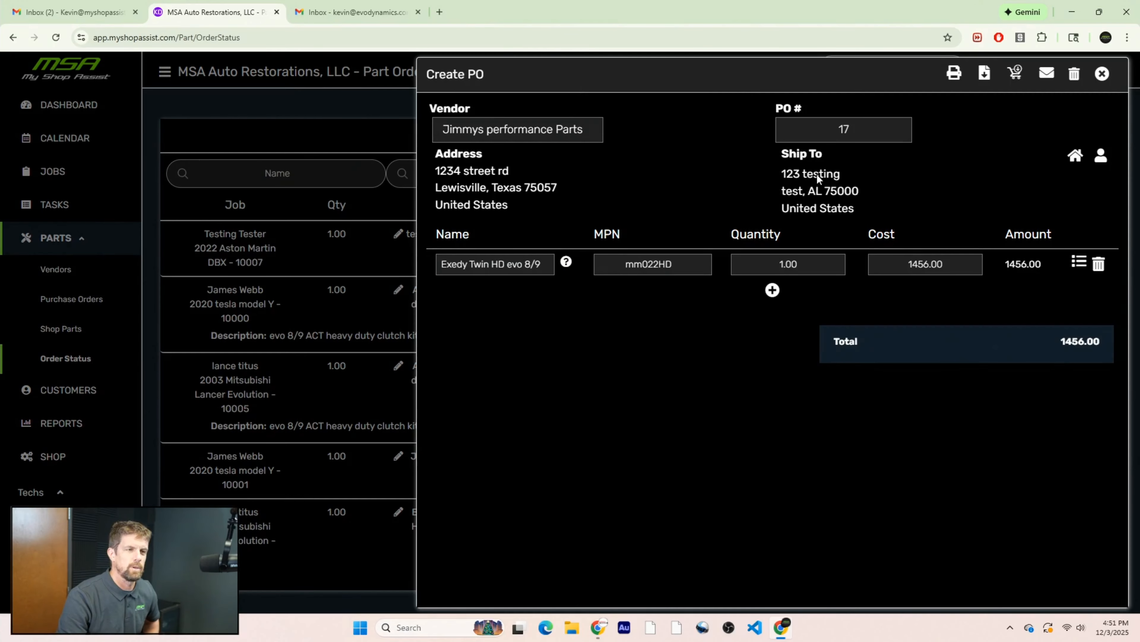
# - Save the new purchase order and place it as ordered
pyautogui.click(825, 124)
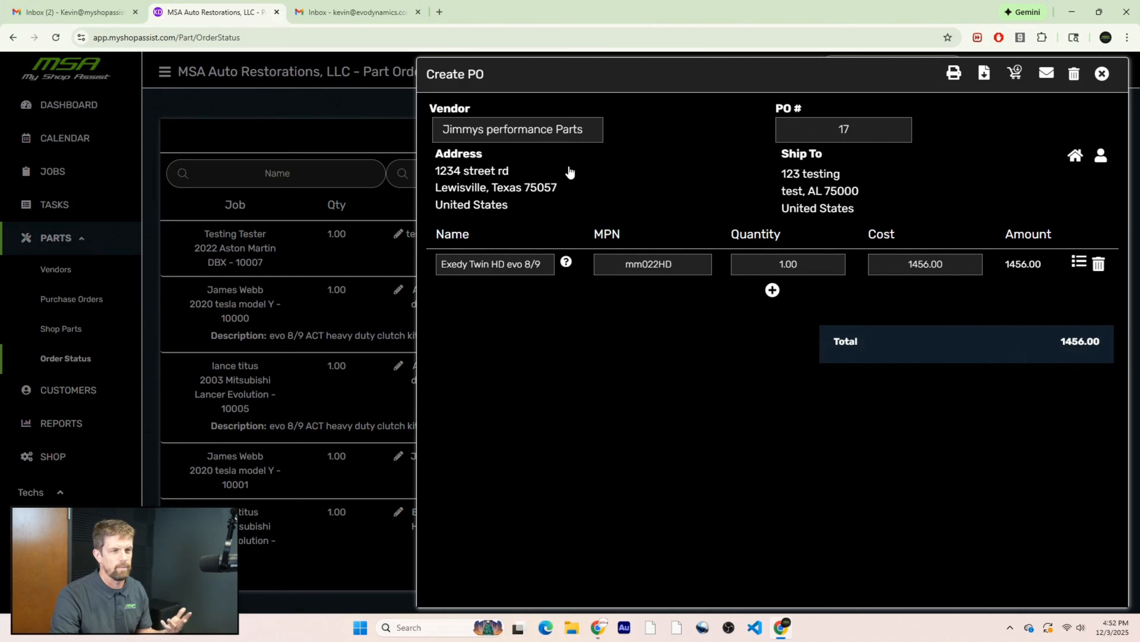
pyautogui.click(984, 73)
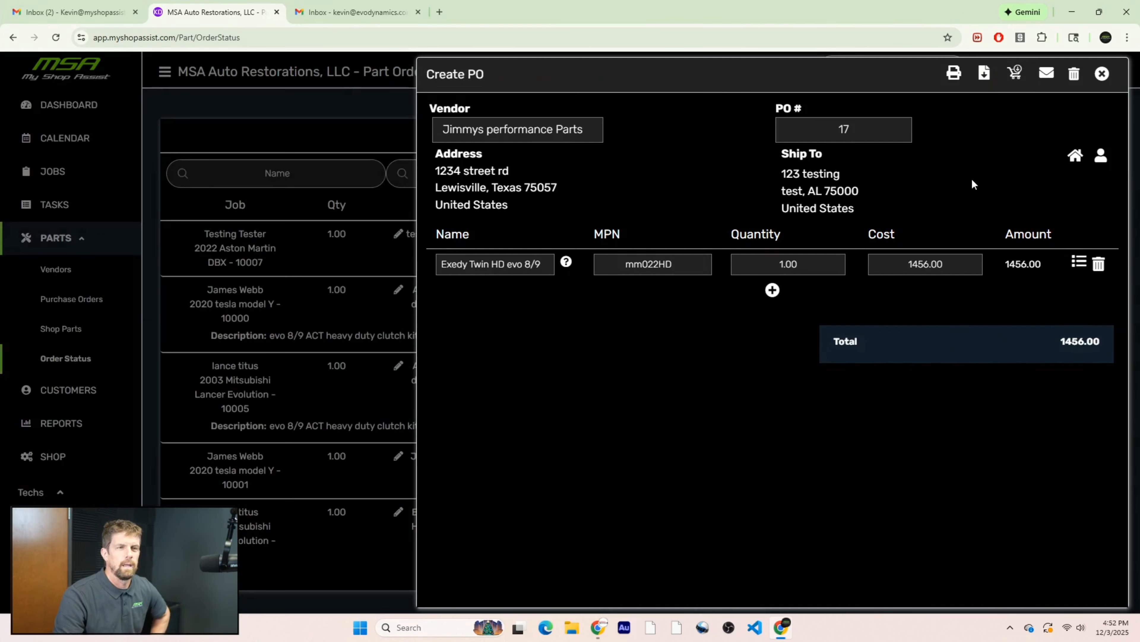
pyautogui.click(1013, 75)
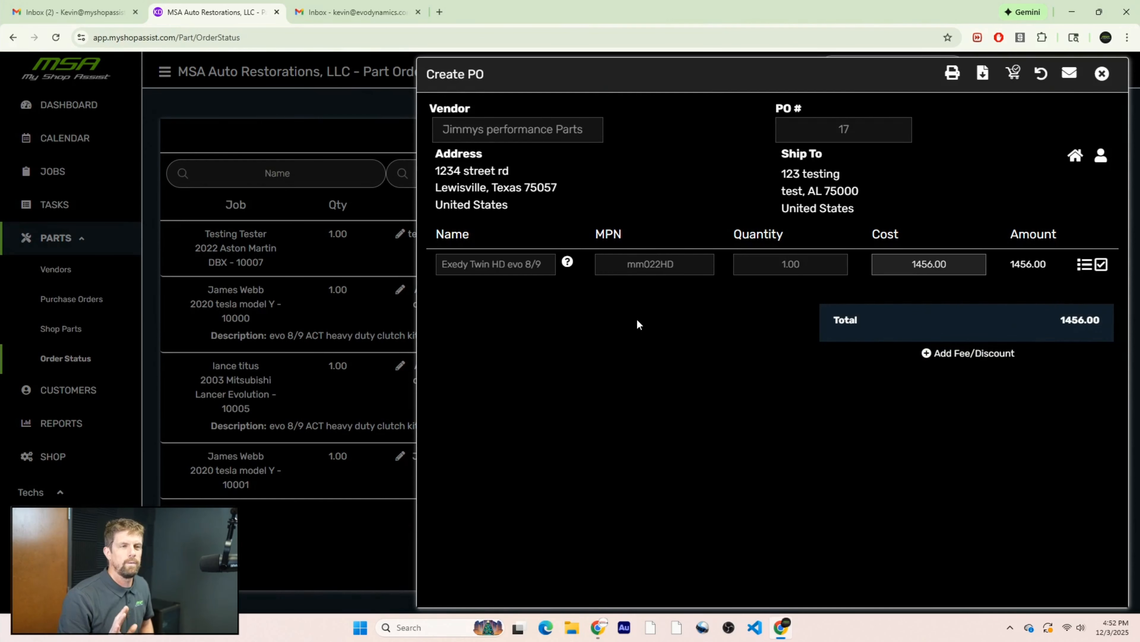
# - Add a flat-amount fee named "shipping fee" of 9.99 to the purchase order, then save and close the order
pyautogui.click(939, 357)
pyautogui.click(490, 128)
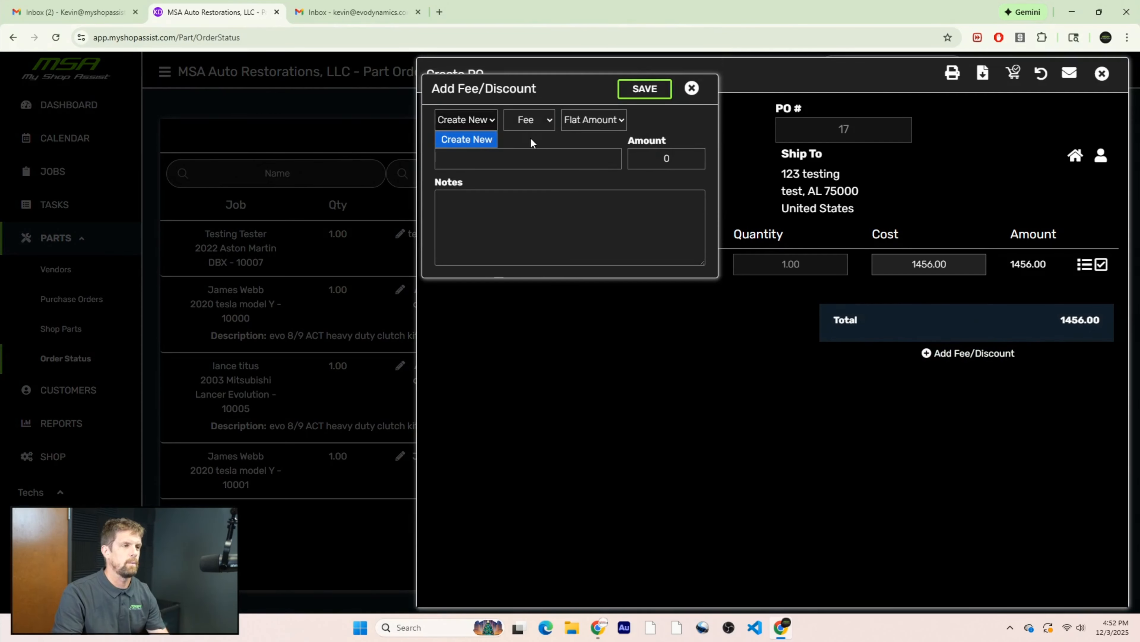
pyautogui.click(490, 161)
pyautogui.write('shipping fee')
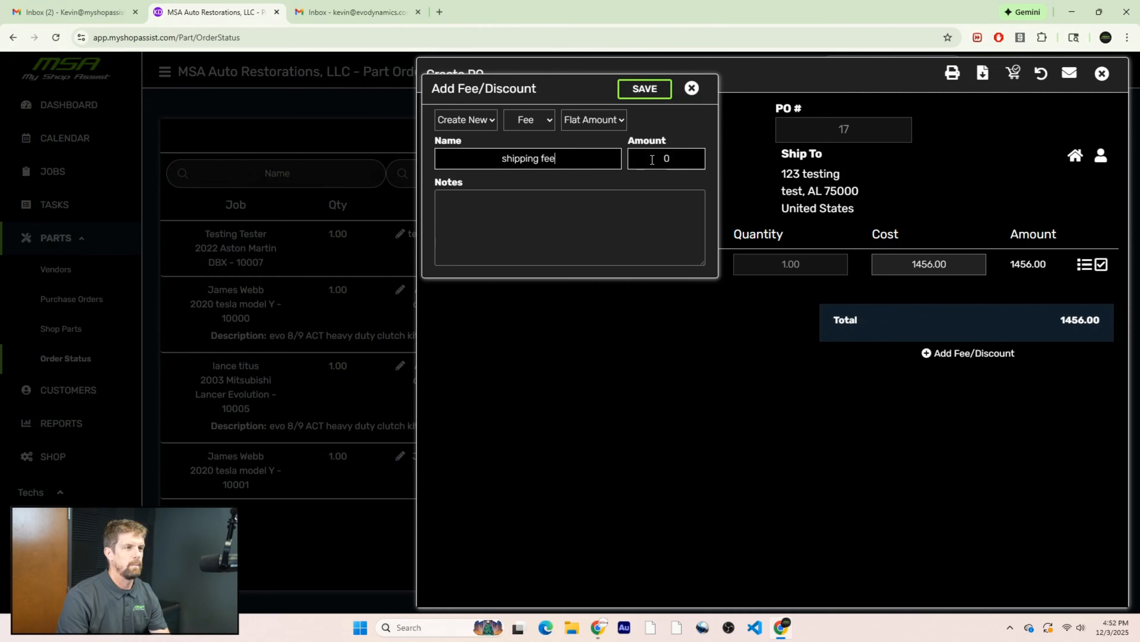
pyautogui.click(691, 167)
pyautogui.write('9.99')
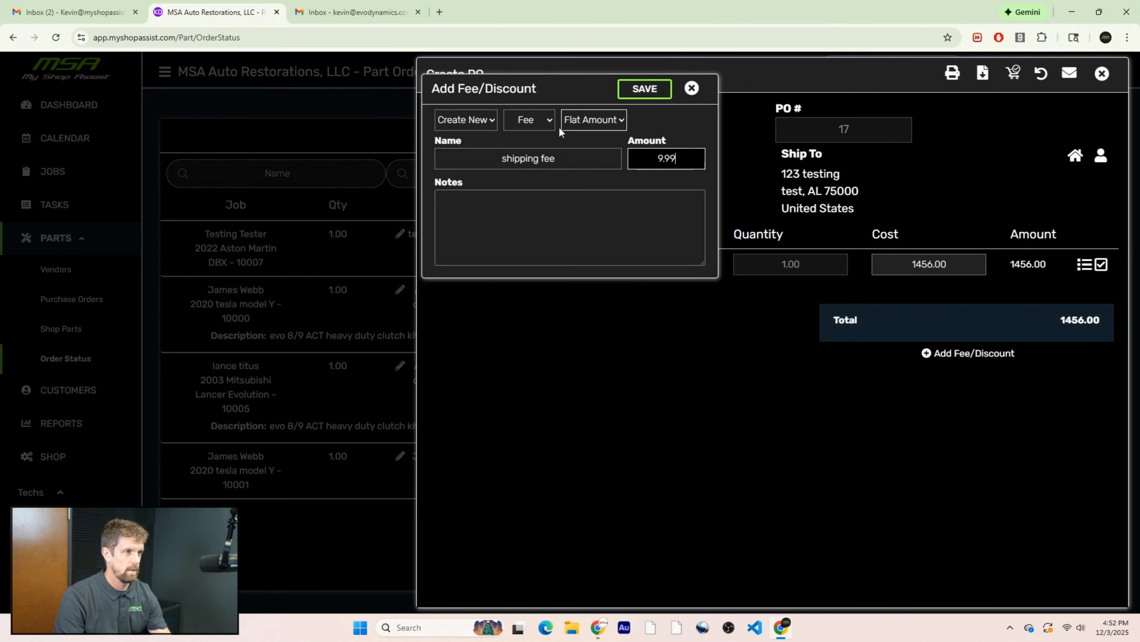
pyautogui.click(649, 92)
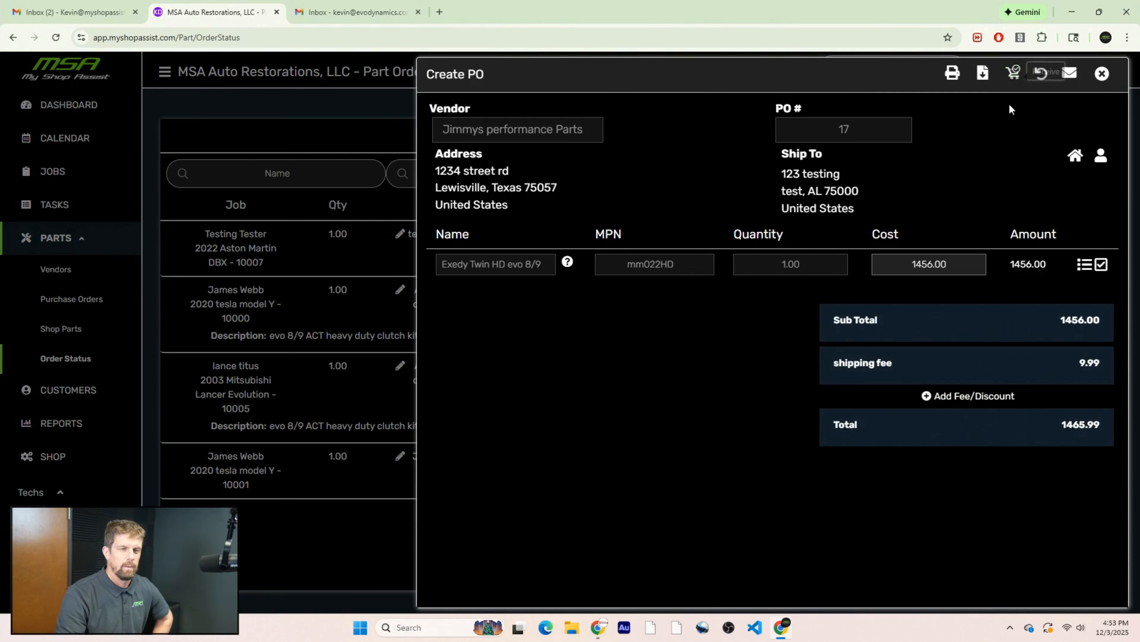
pyautogui.click(983, 74)
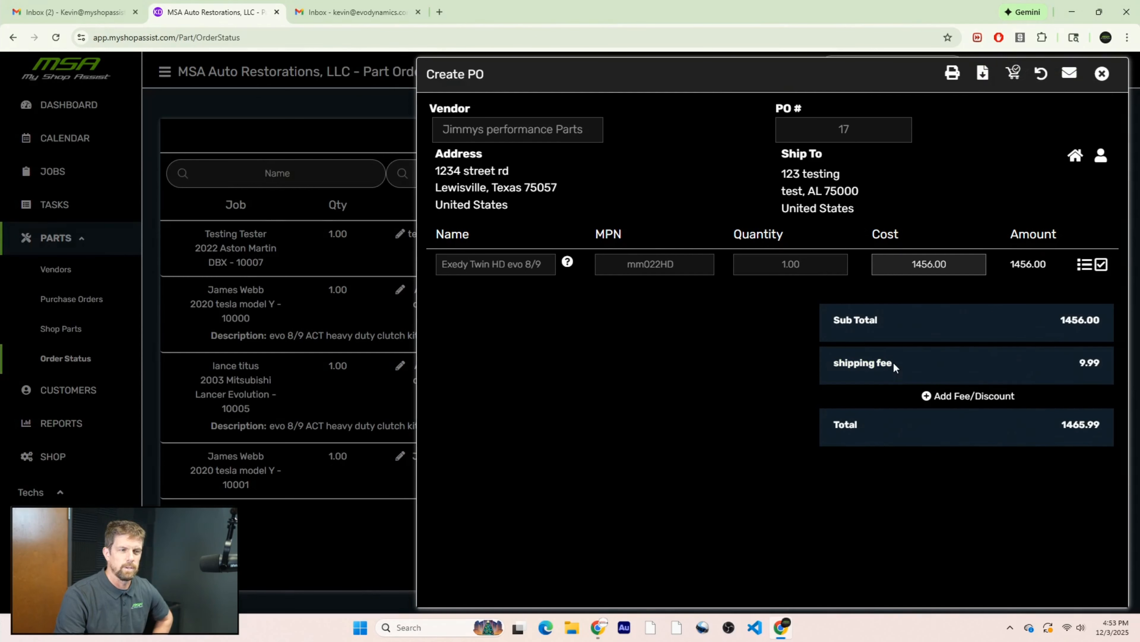
pyautogui.click(1102, 73)
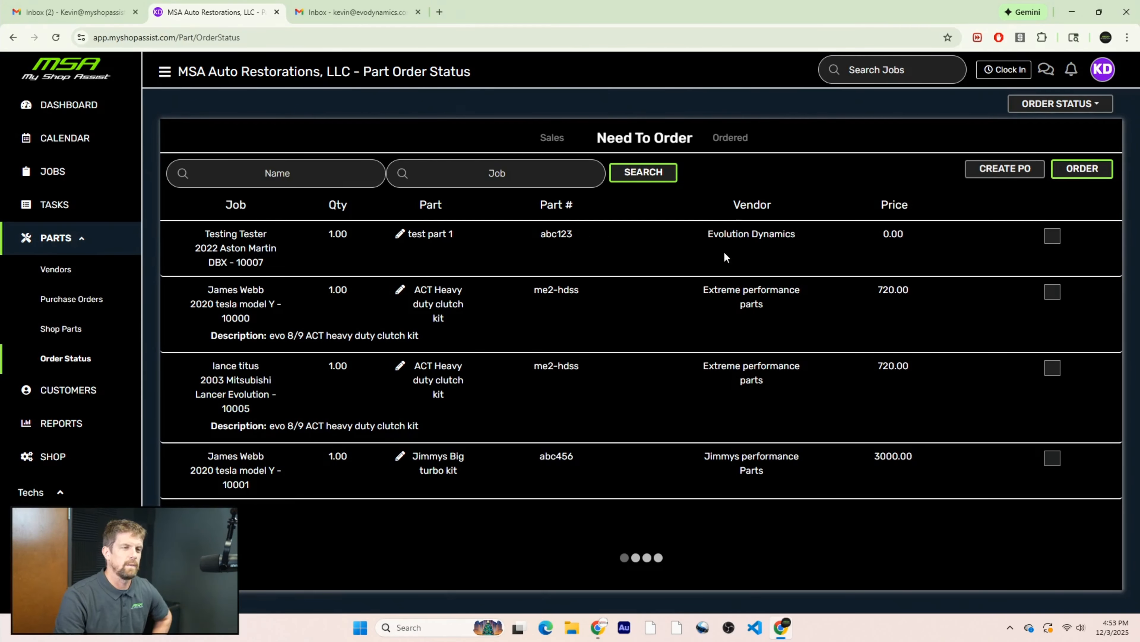
# - Check the ordered parts list and the details of the newest Jimmys performance Parts purchase order
pyautogui.click(731, 137)
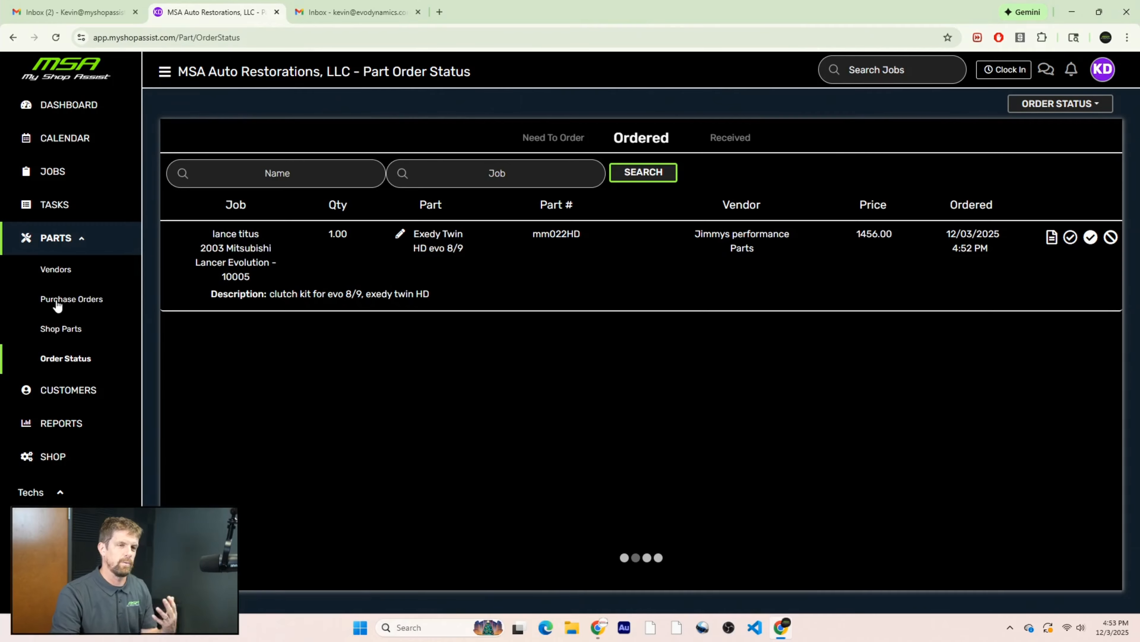
pyautogui.click(74, 304)
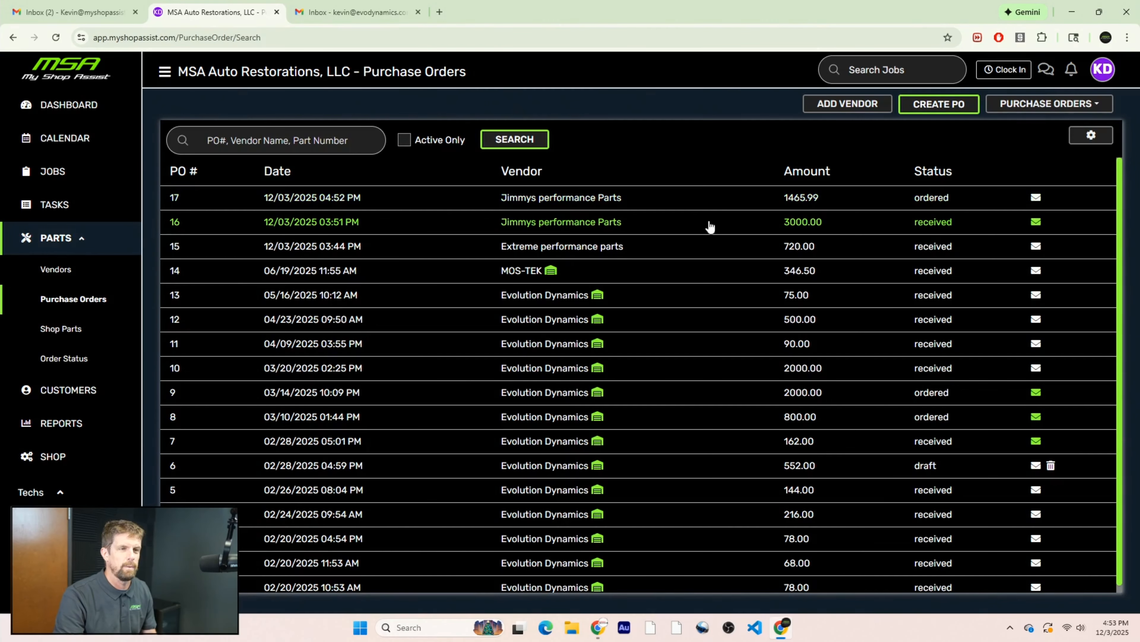
pyautogui.click(175, 199)
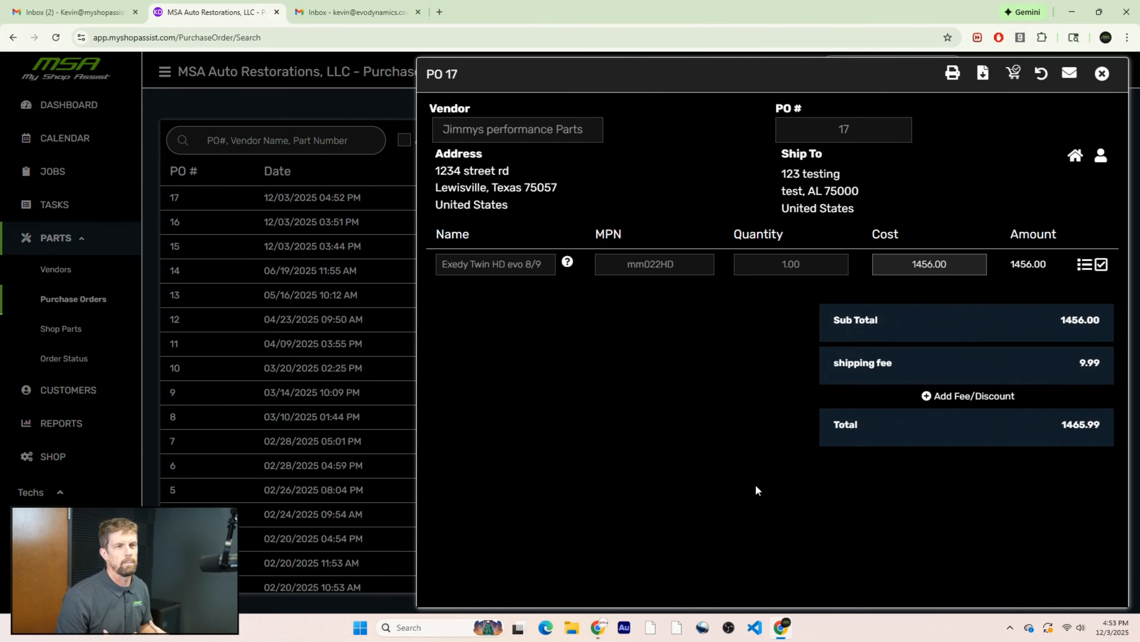
pyautogui.click(1013, 74)
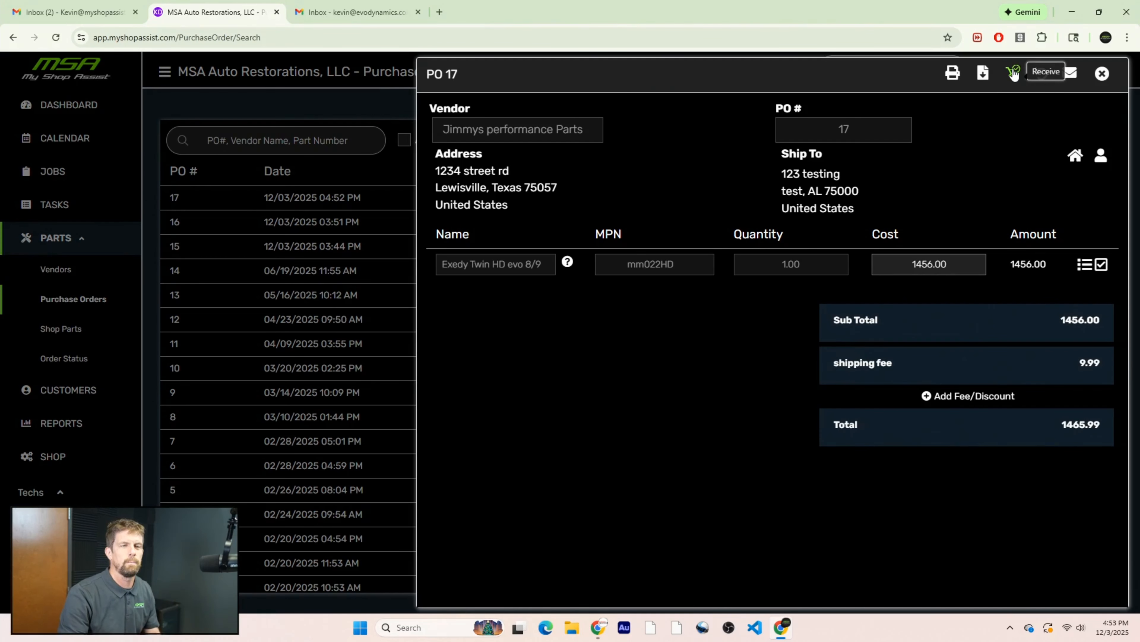
pyautogui.click(1102, 74)
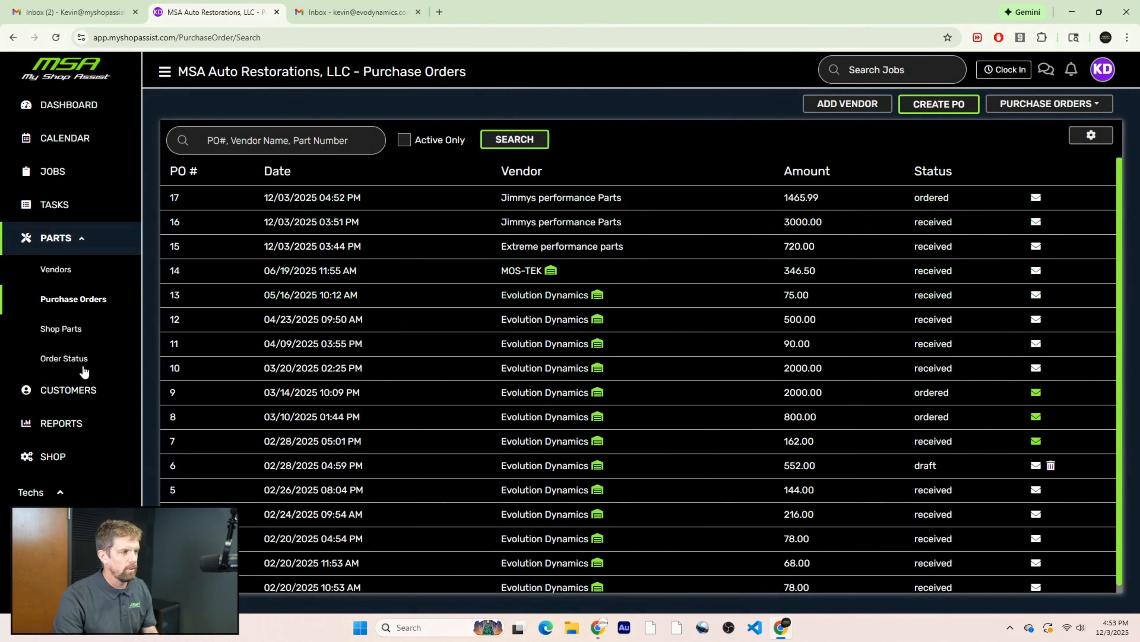
# - Mark the Exedy Twin HD evo 8/9 part as received from the ordered parts list
pyautogui.click(68, 359)
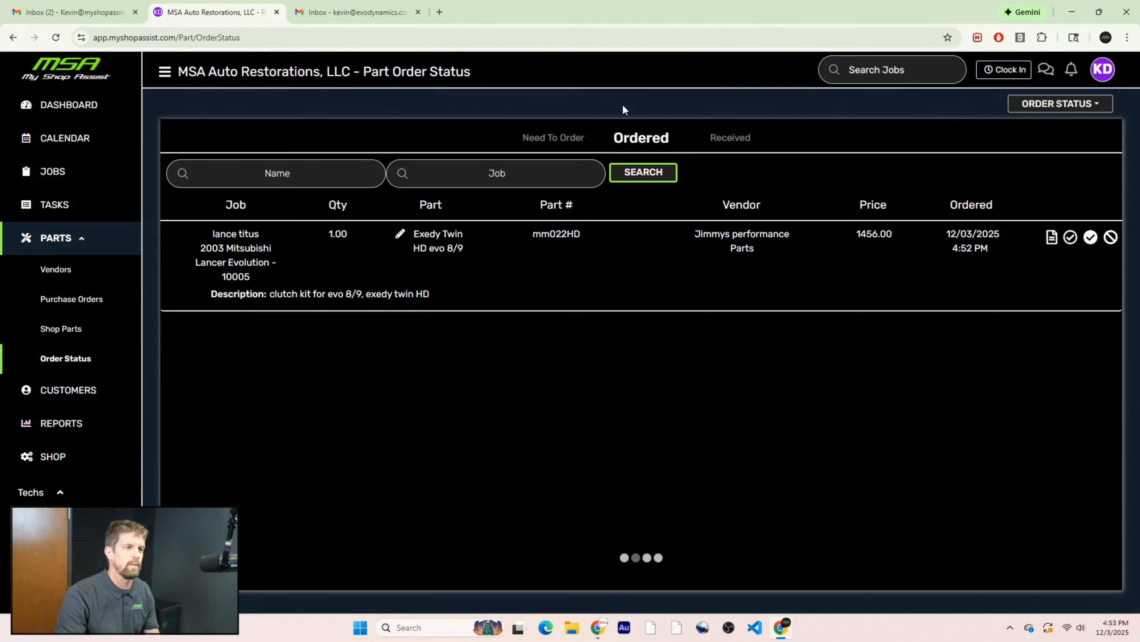
pyautogui.click(627, 175)
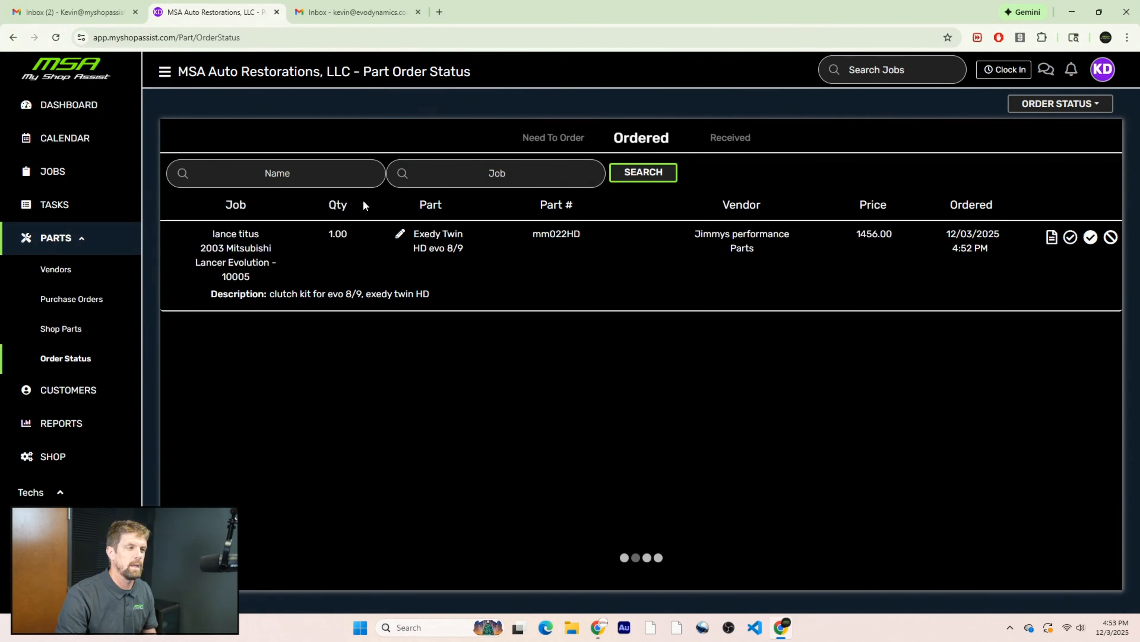
pyautogui.click(1071, 239)
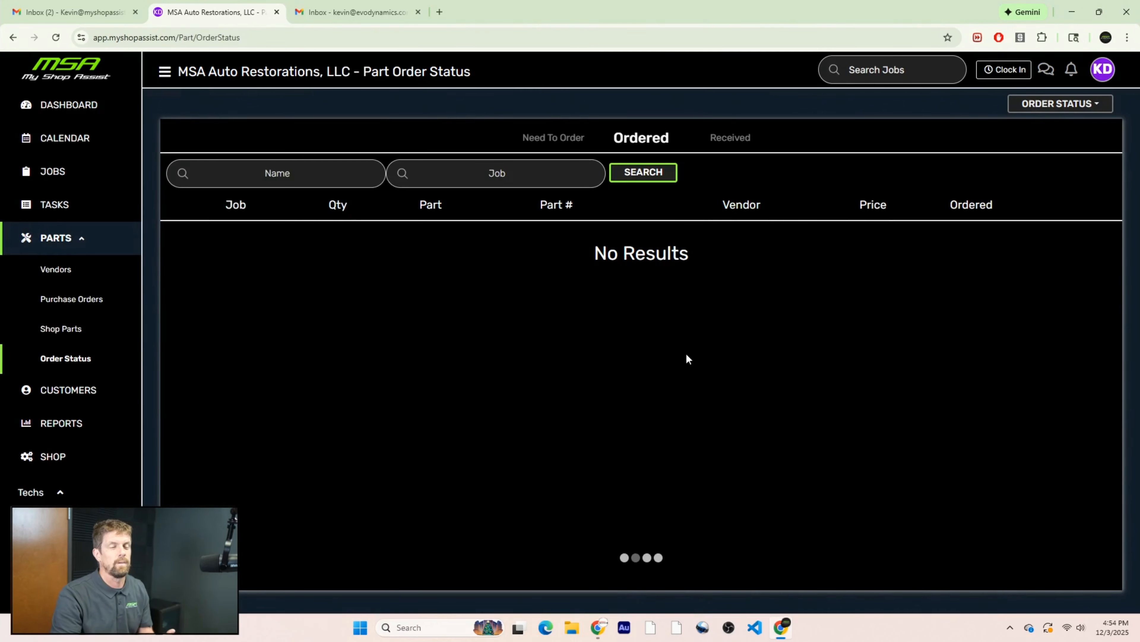
# - Review the received parts list and the newest purchase order's details and status
pyautogui.click(731, 139)
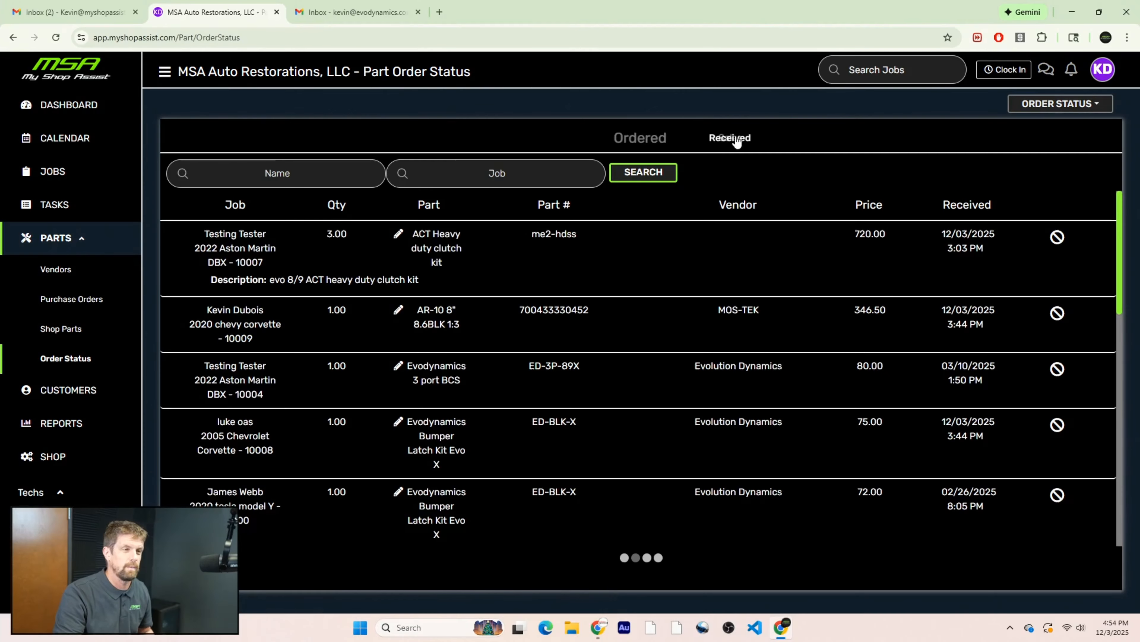
pyautogui.click(82, 300)
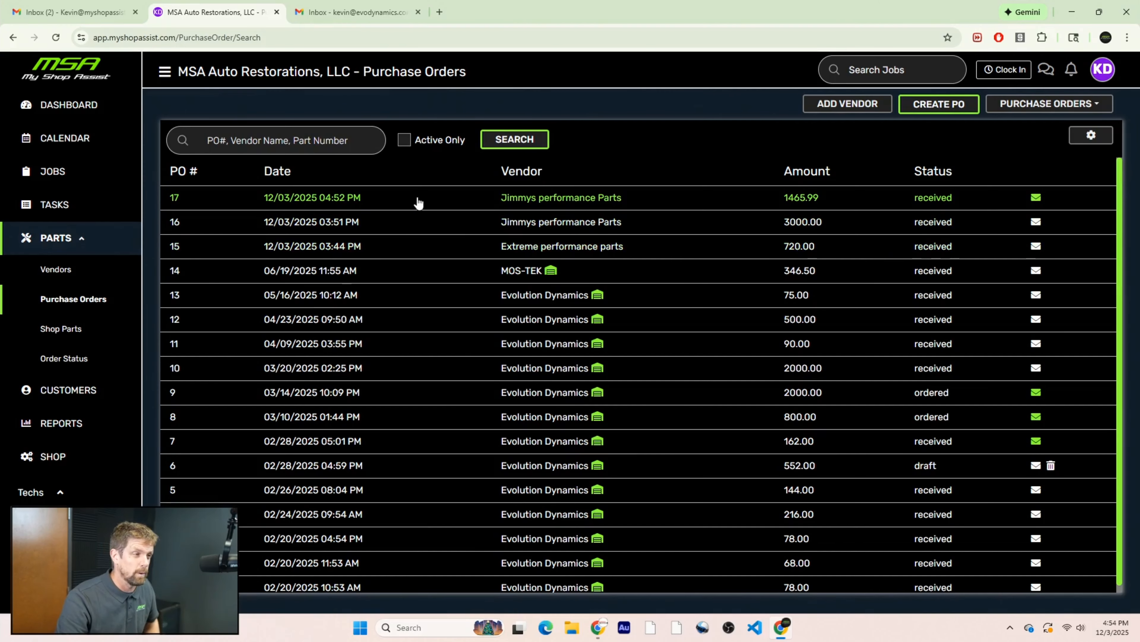
pyautogui.click(181, 200)
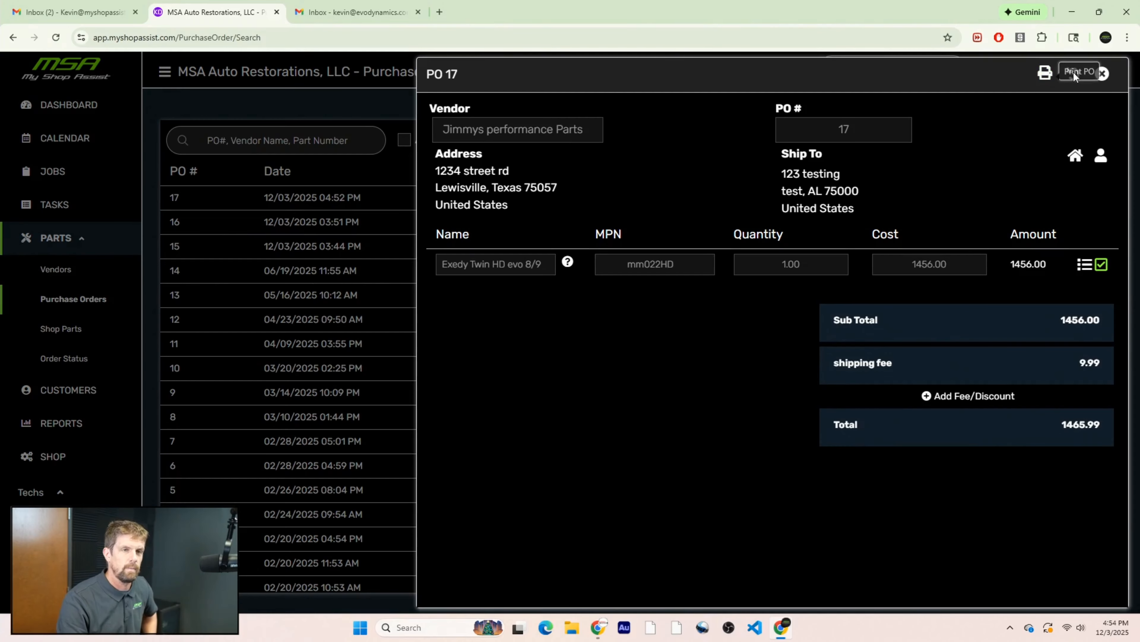
pyautogui.click(1102, 73)
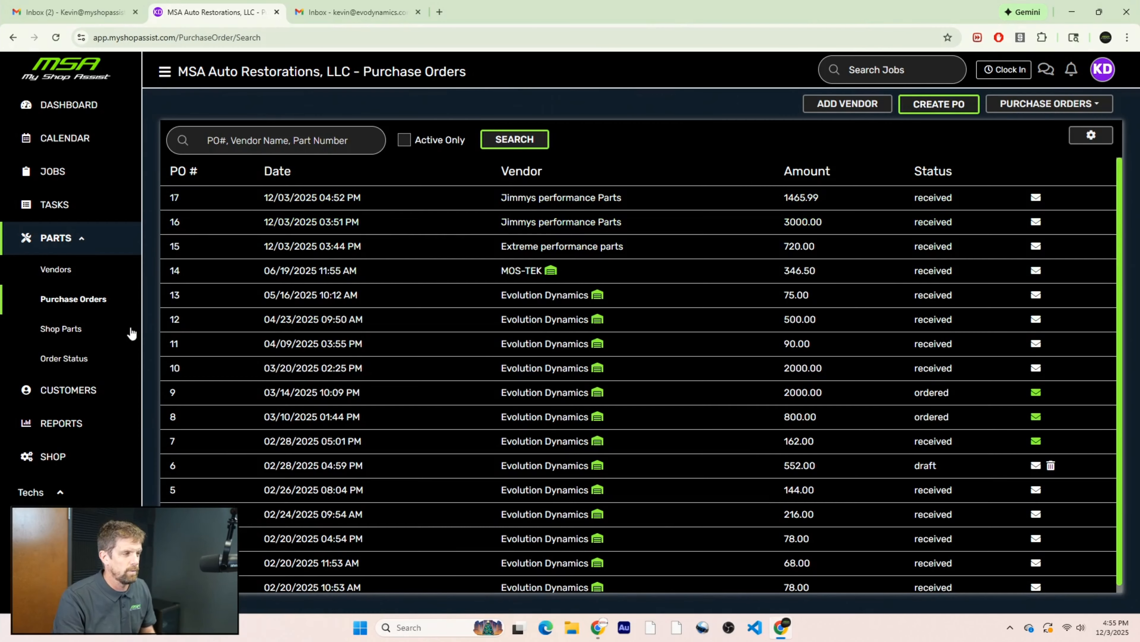
# - Create a purchase order from the parts needing to be ordered, including both ACT Heavy duty clutch kits and the Jimmys Big turbo kit
pyautogui.click(65, 361)
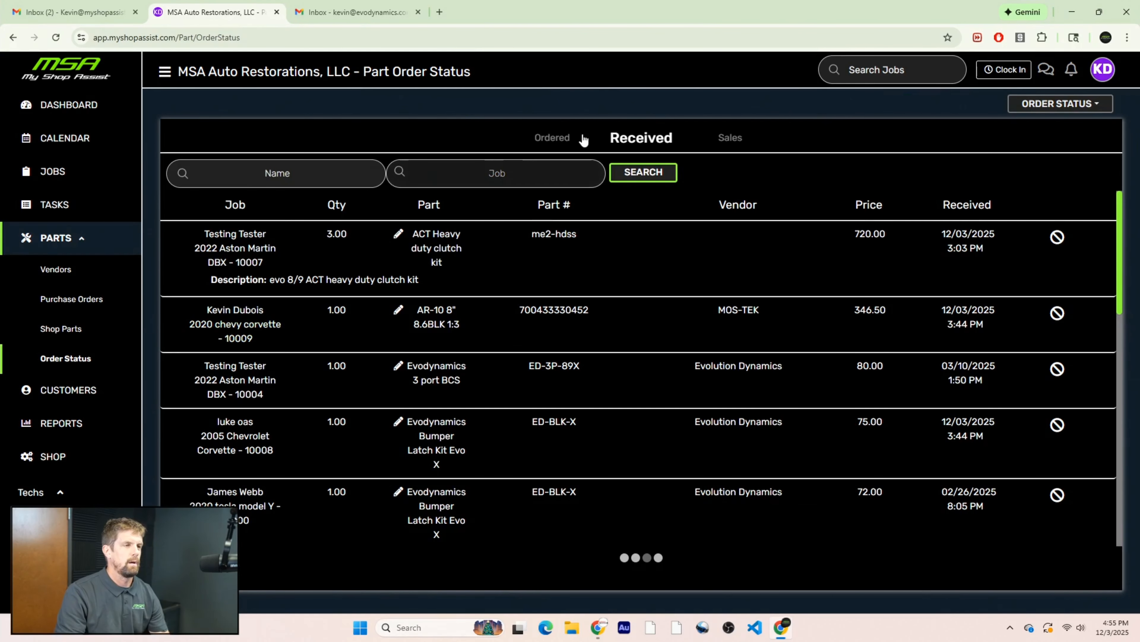
pyautogui.click(550, 136)
pyautogui.click(559, 139)
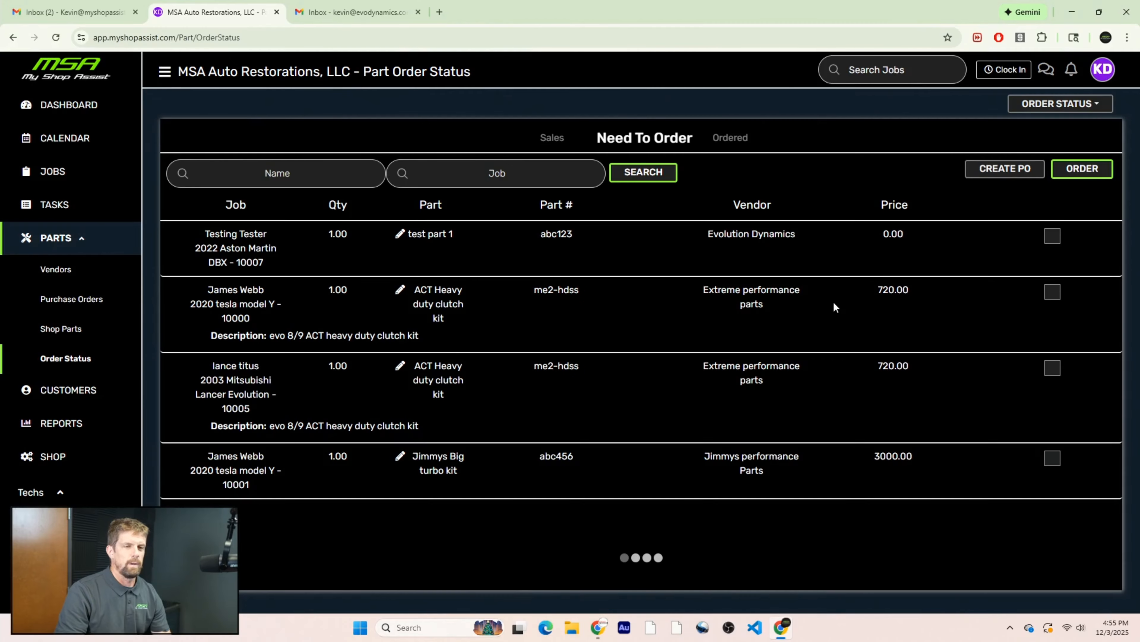
pyautogui.click(1053, 292)
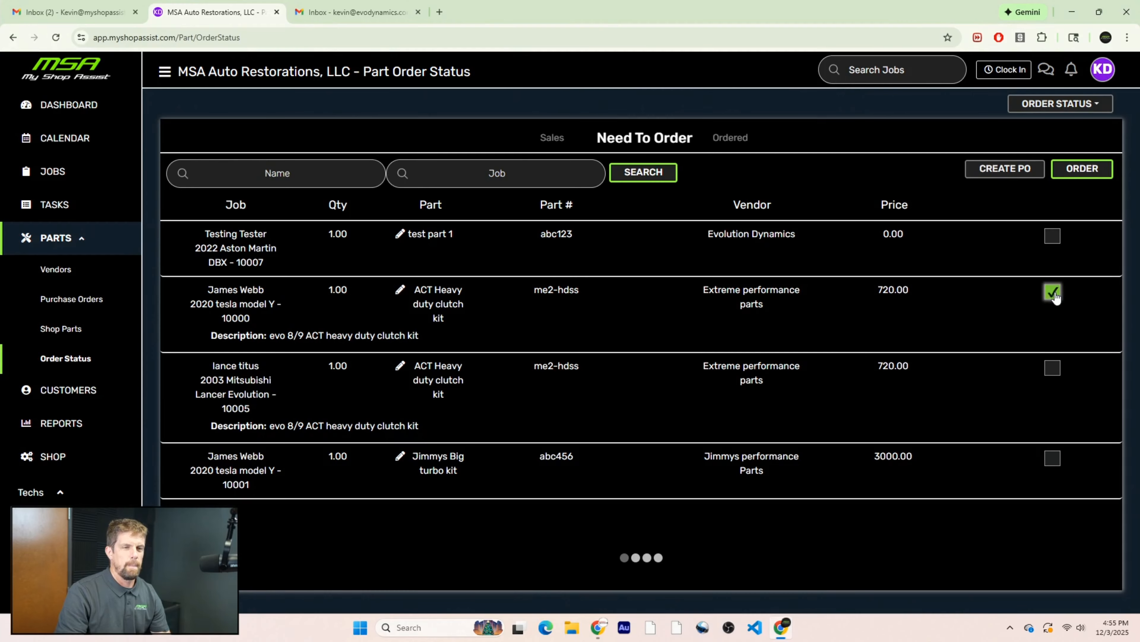
pyautogui.click(1053, 368)
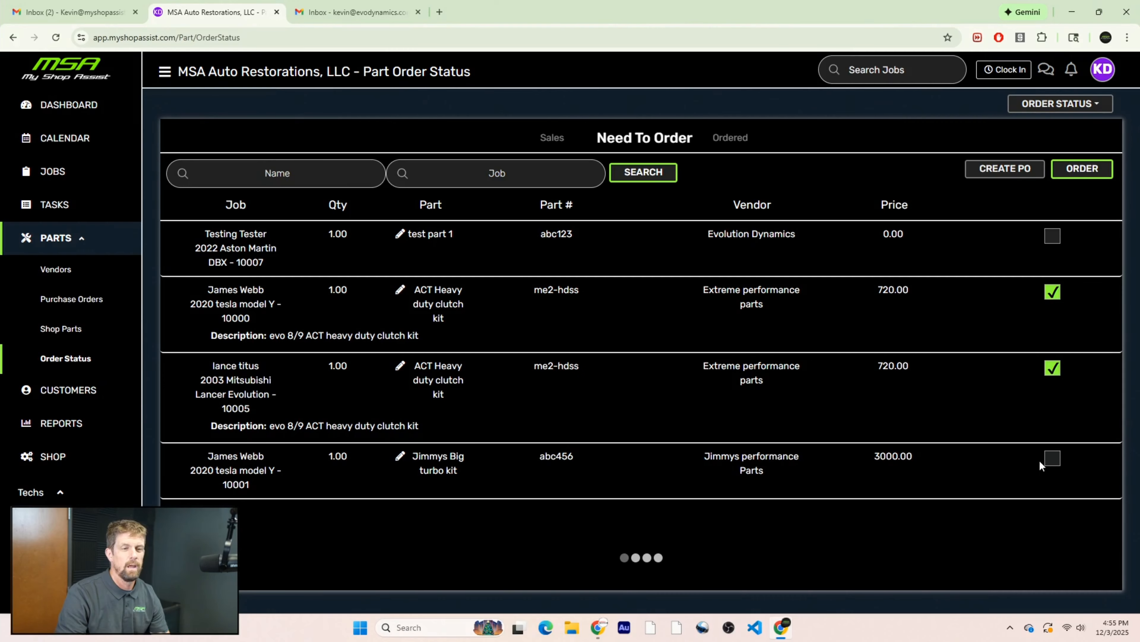
pyautogui.click(1054, 459)
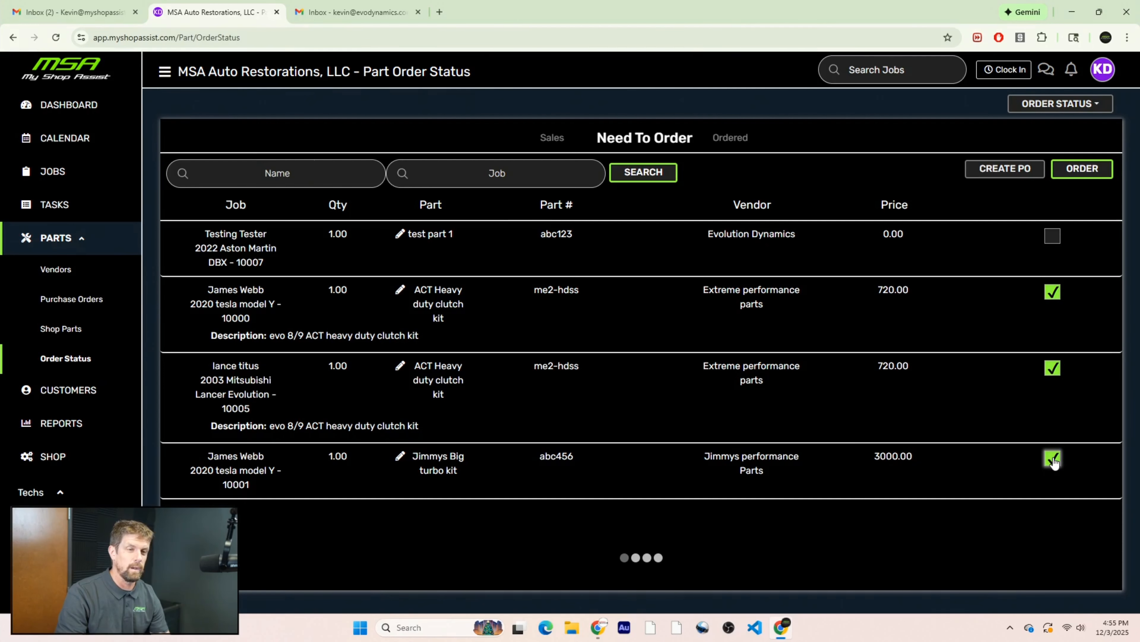
pyautogui.click(1014, 171)
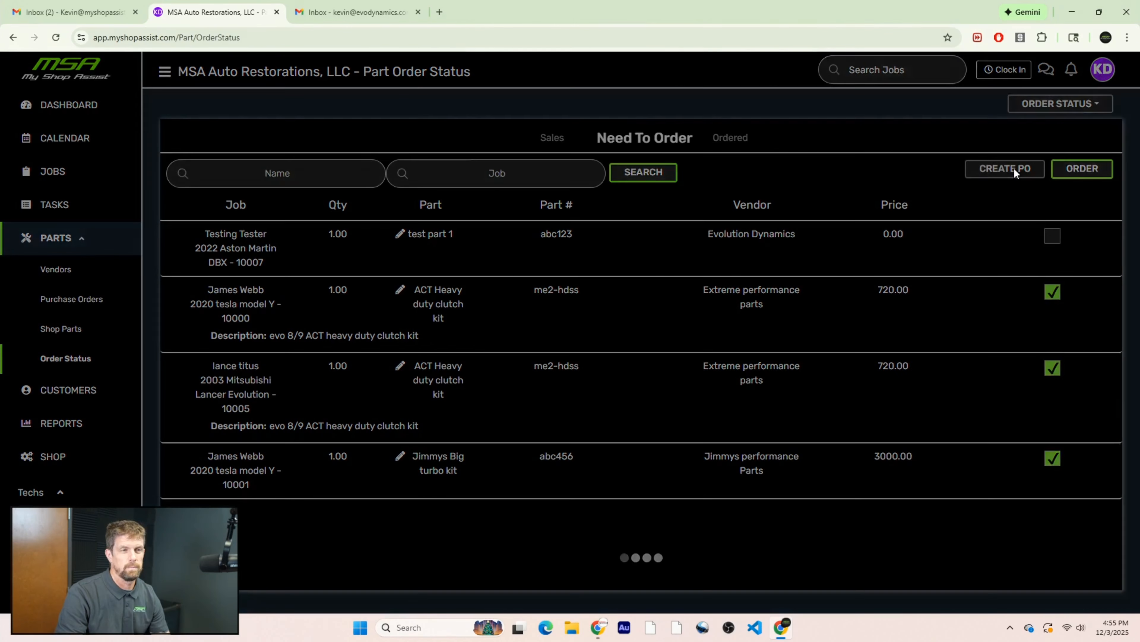
# - Check the Extreme performance parts vendor and the part lines on the new purchase order, and mark it as ordered
pyautogui.click(505, 130)
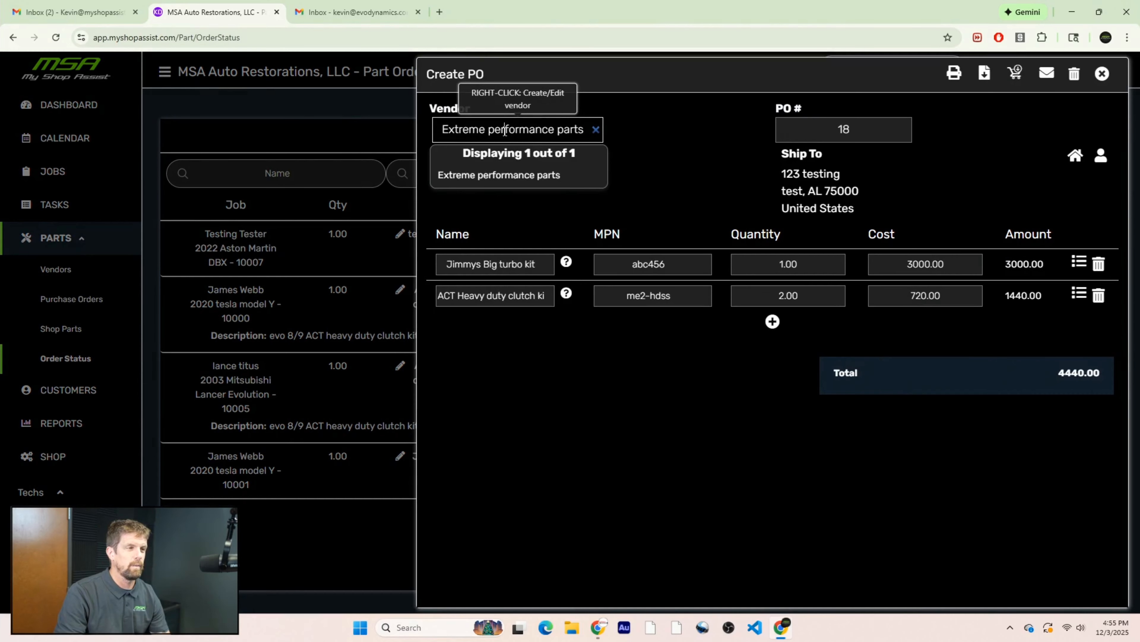
pyautogui.click(658, 135)
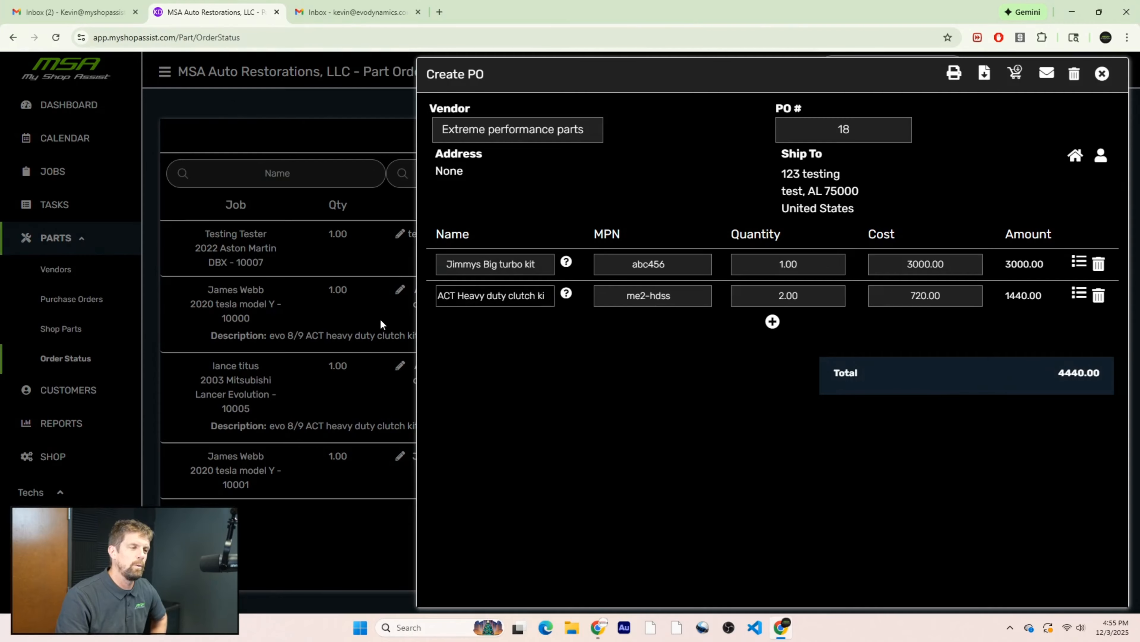
pyautogui.click(491, 291)
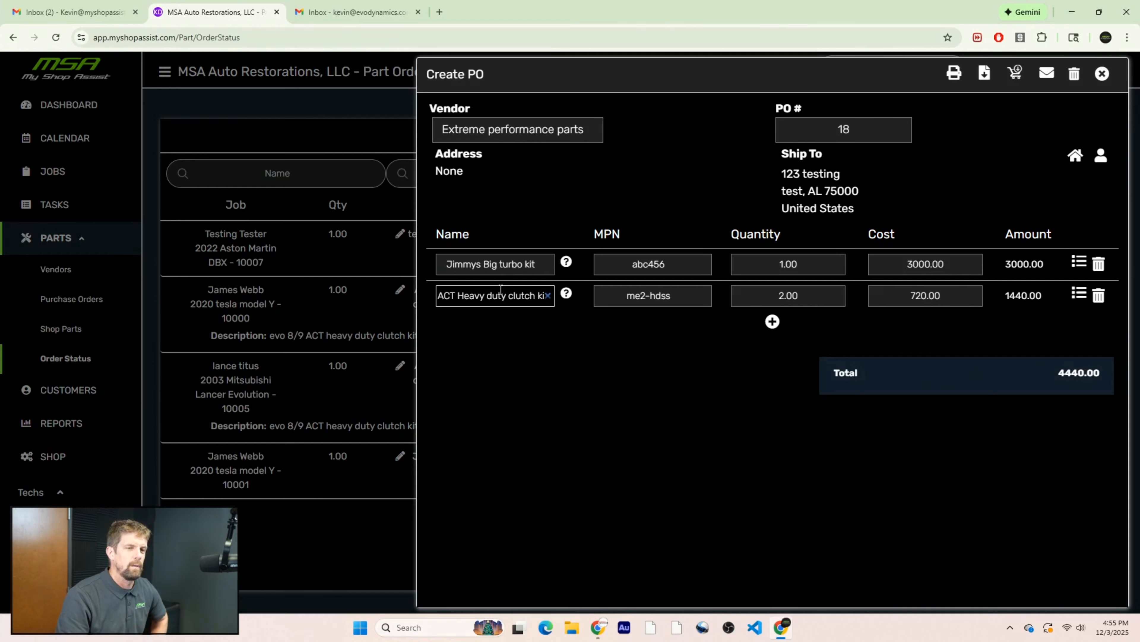
pyautogui.click(612, 296)
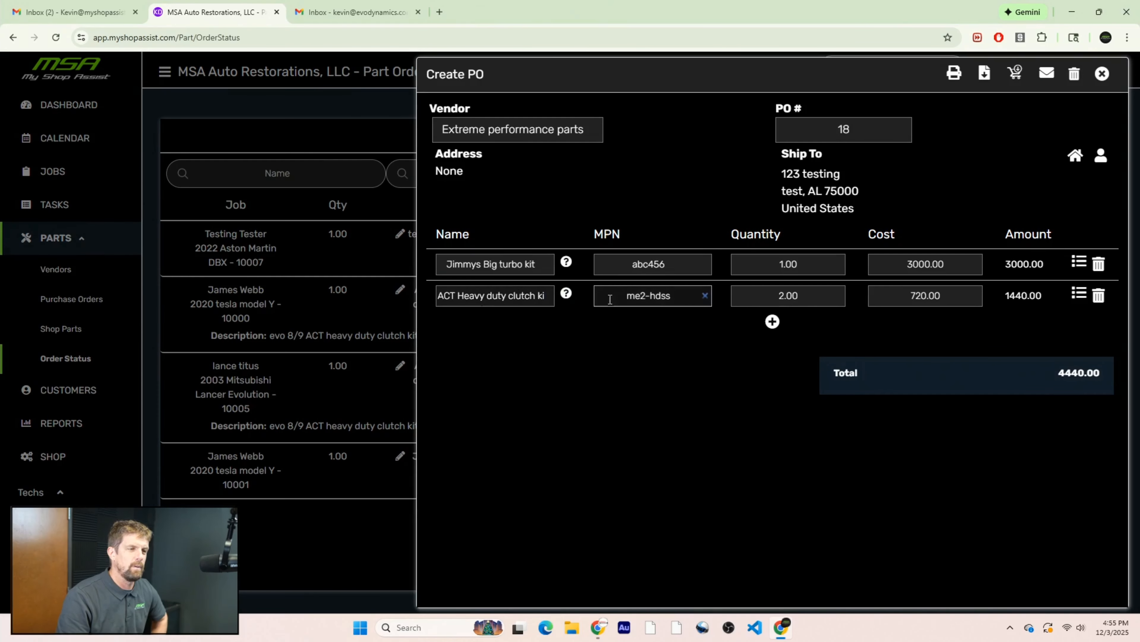
pyautogui.click(811, 294)
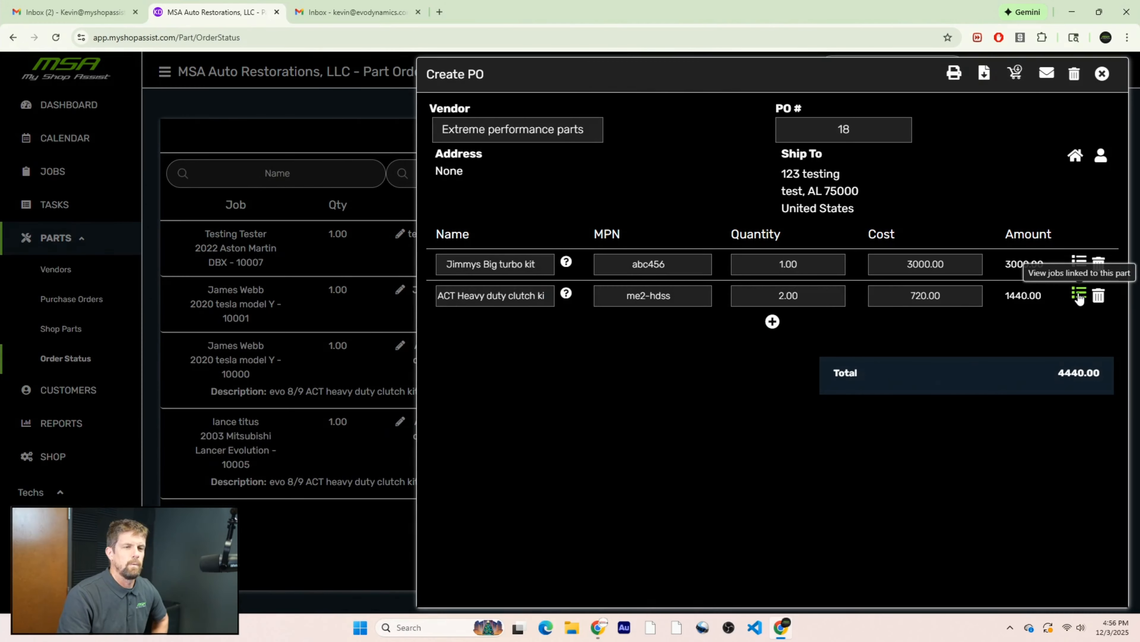
pyautogui.click(525, 288)
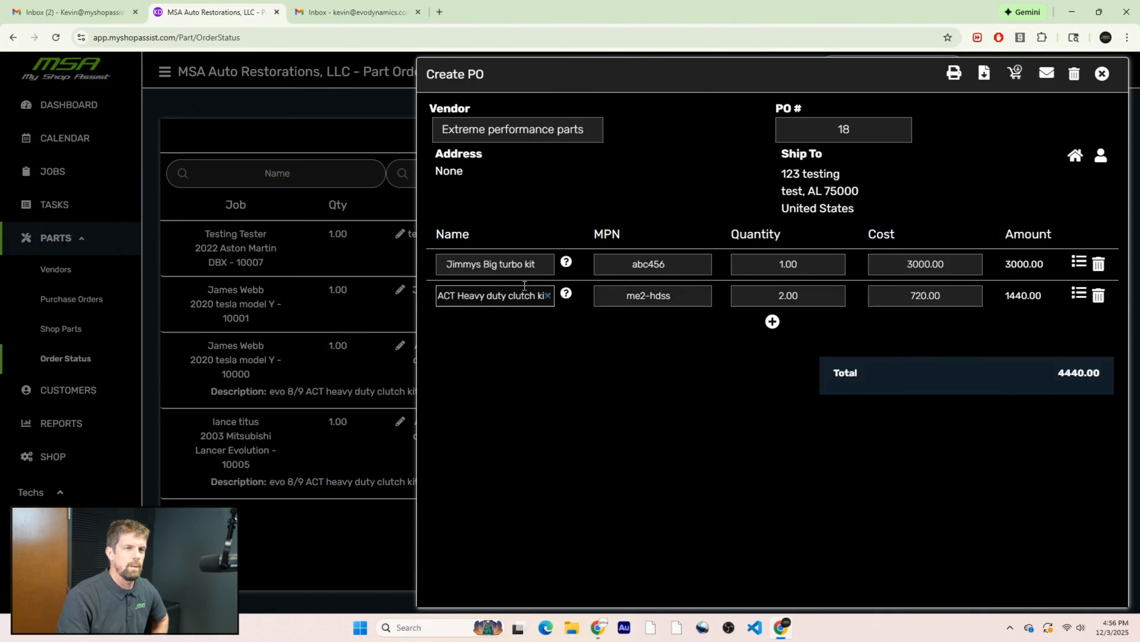
pyautogui.click(1014, 73)
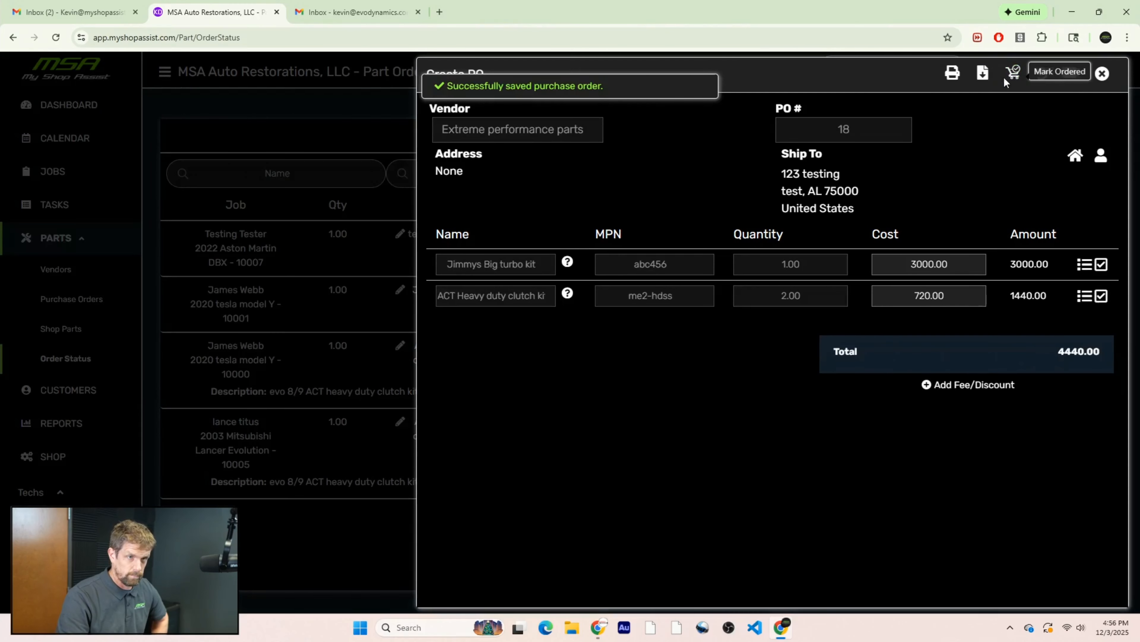
# - View the jobs linked to the ACT Heavy duty clutch kit with their order statuses, and close the purchase order
pyautogui.click(1087, 297)
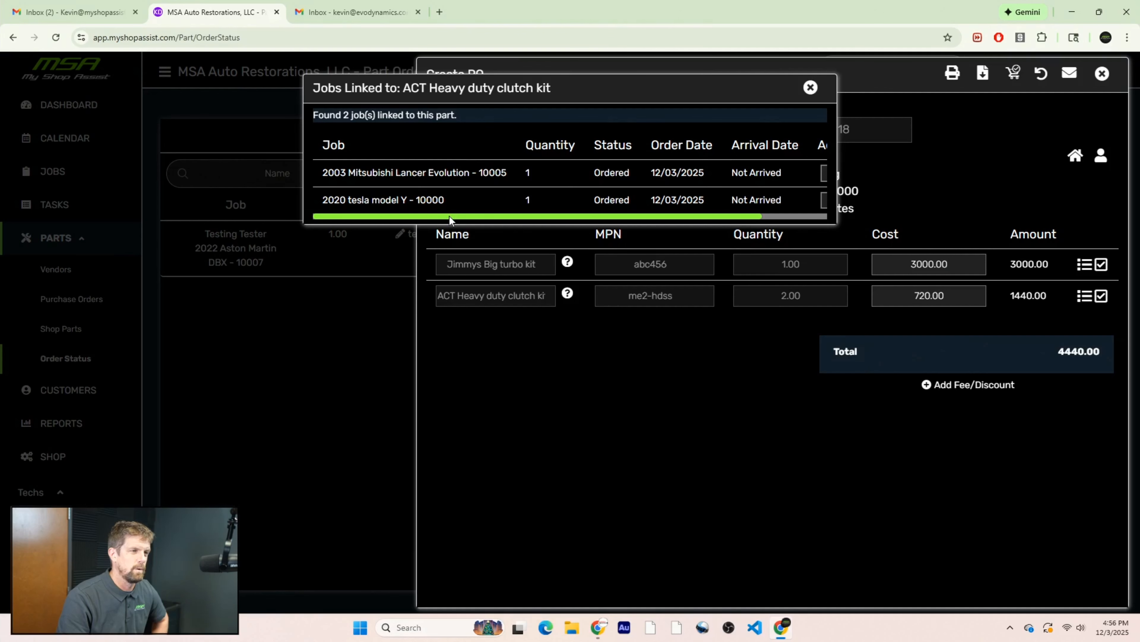
pyautogui.moveTo(449, 216); pyautogui.dragTo(516, 216)
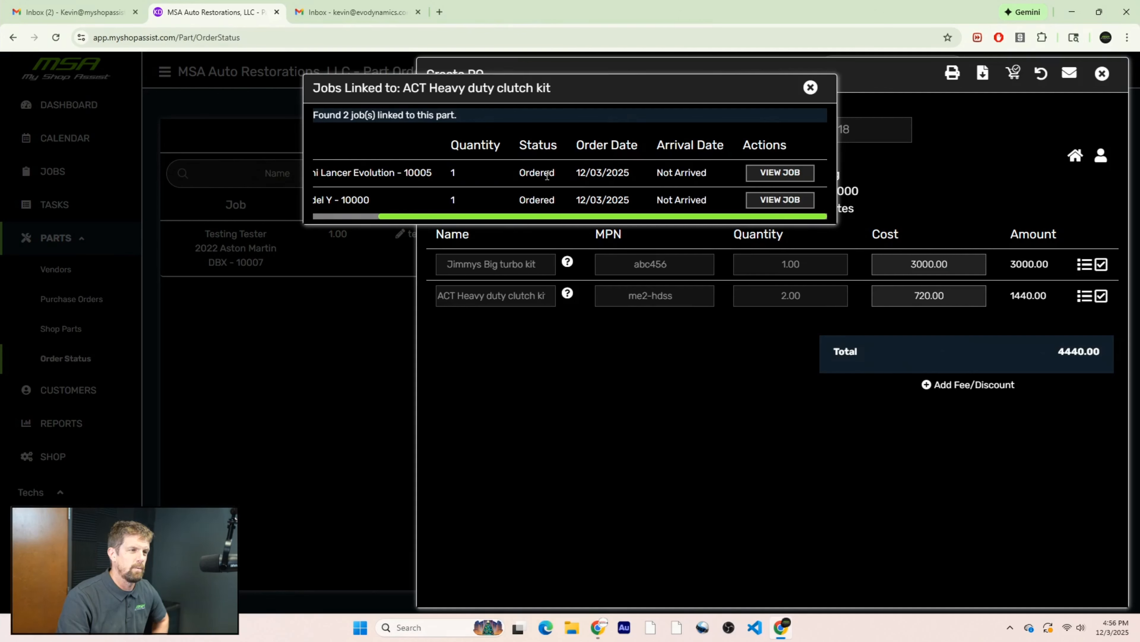
pyautogui.click(809, 88)
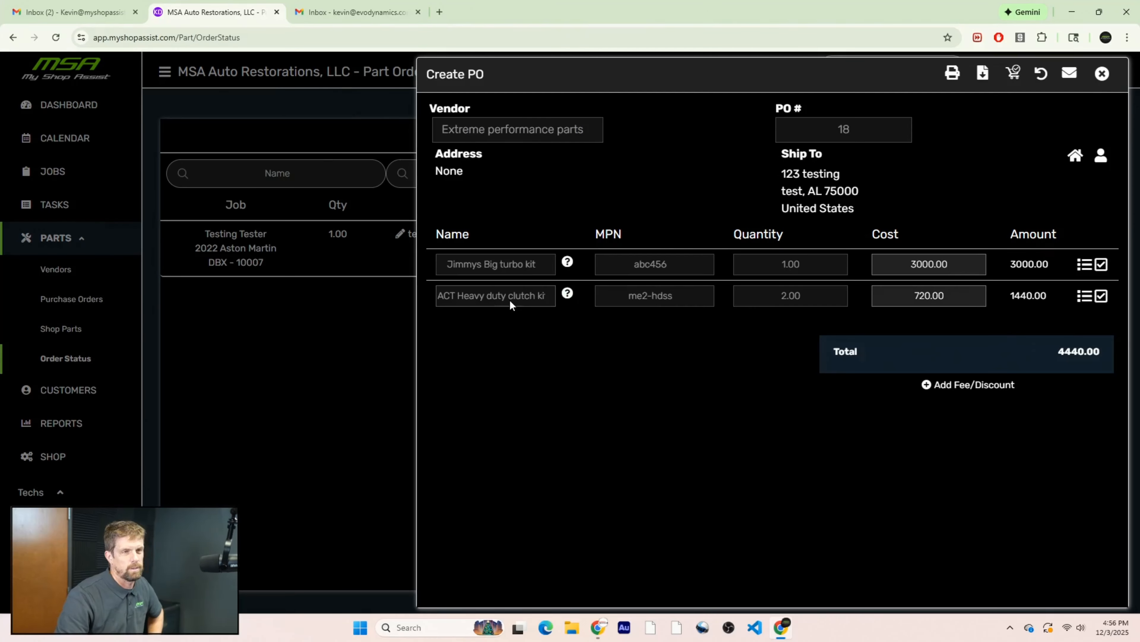
pyautogui.click(1102, 73)
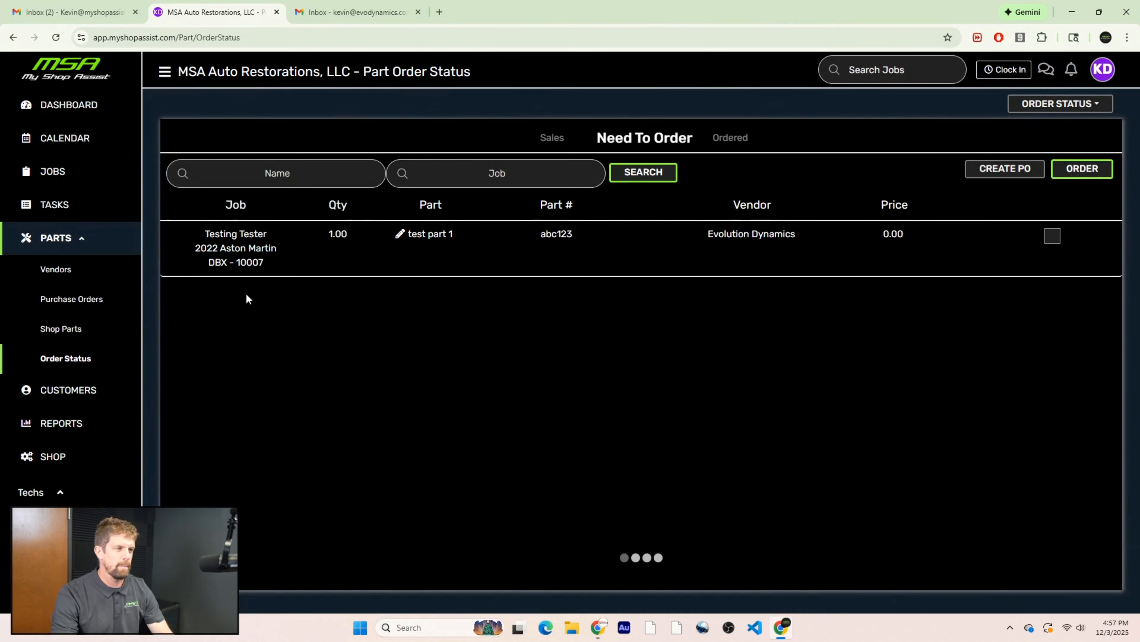
# - Review the ordered parts list and the purchase order containing the Jimmys Big turbo kit
pyautogui.click(730, 139)
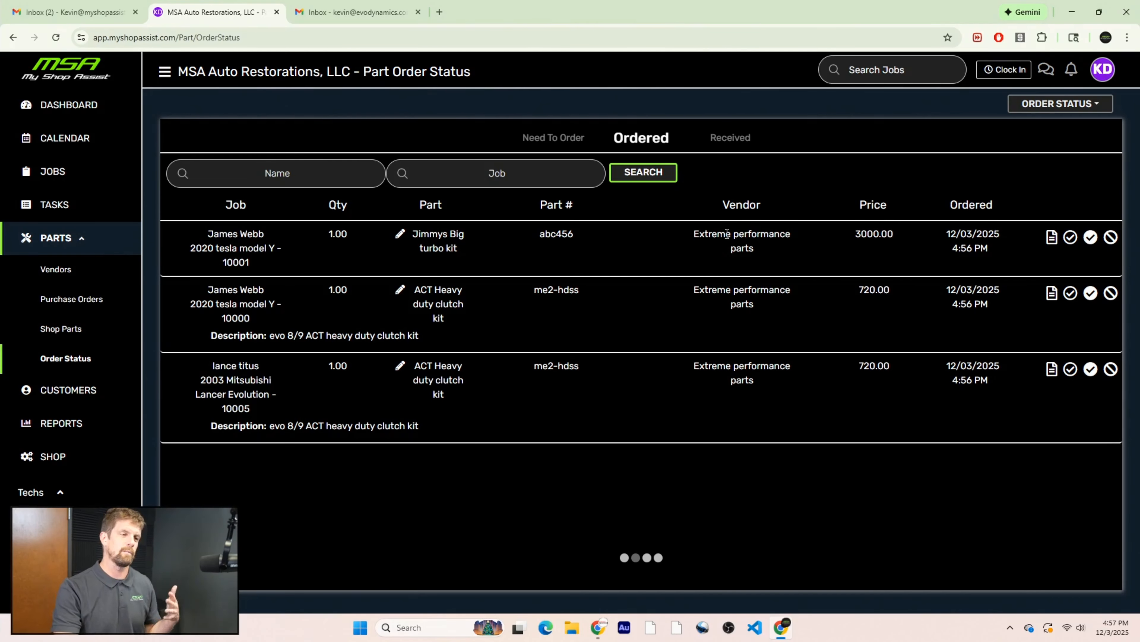
pyautogui.click(1050, 239)
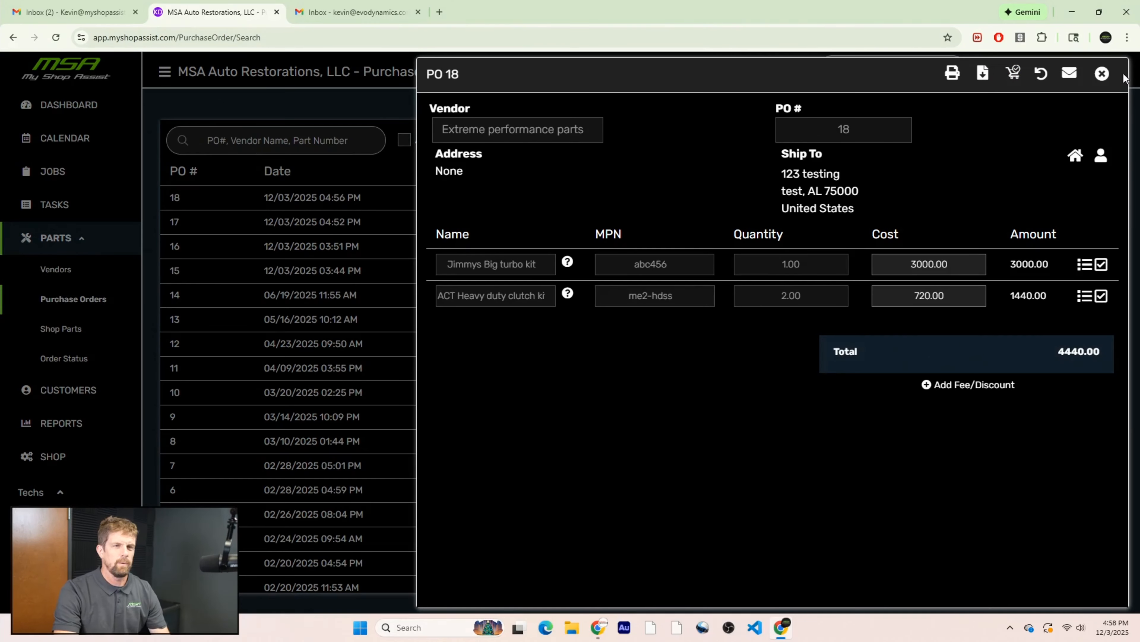
pyautogui.click(1101, 74)
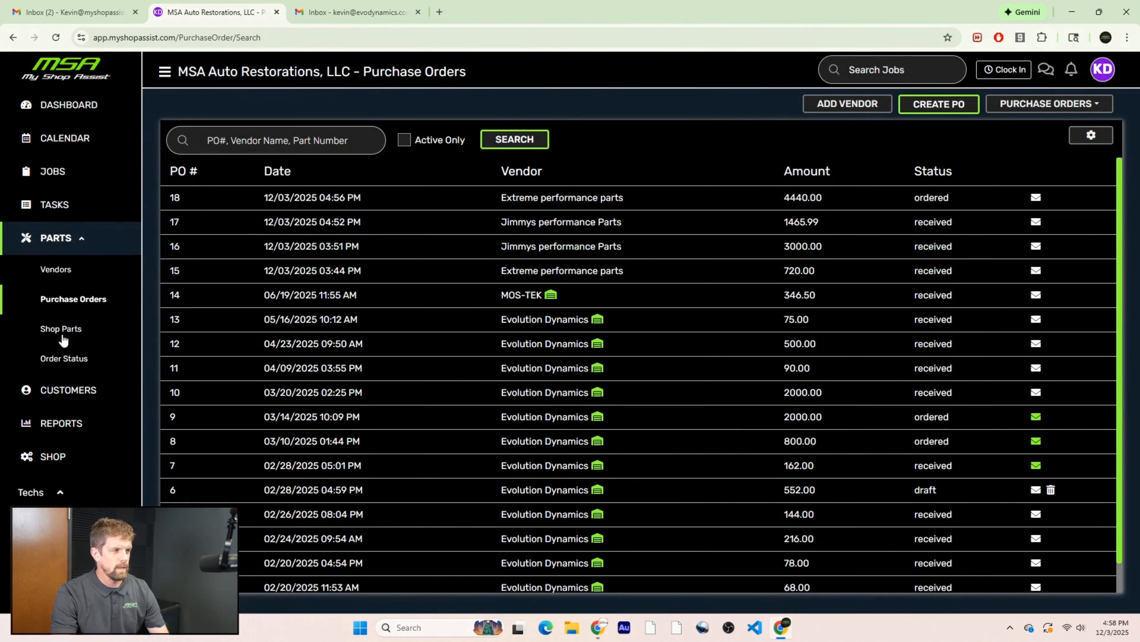
# - Mark the Jimmys Big turbo kit as received from the ordered parts list and check its purchase order details
pyautogui.click(61, 359)
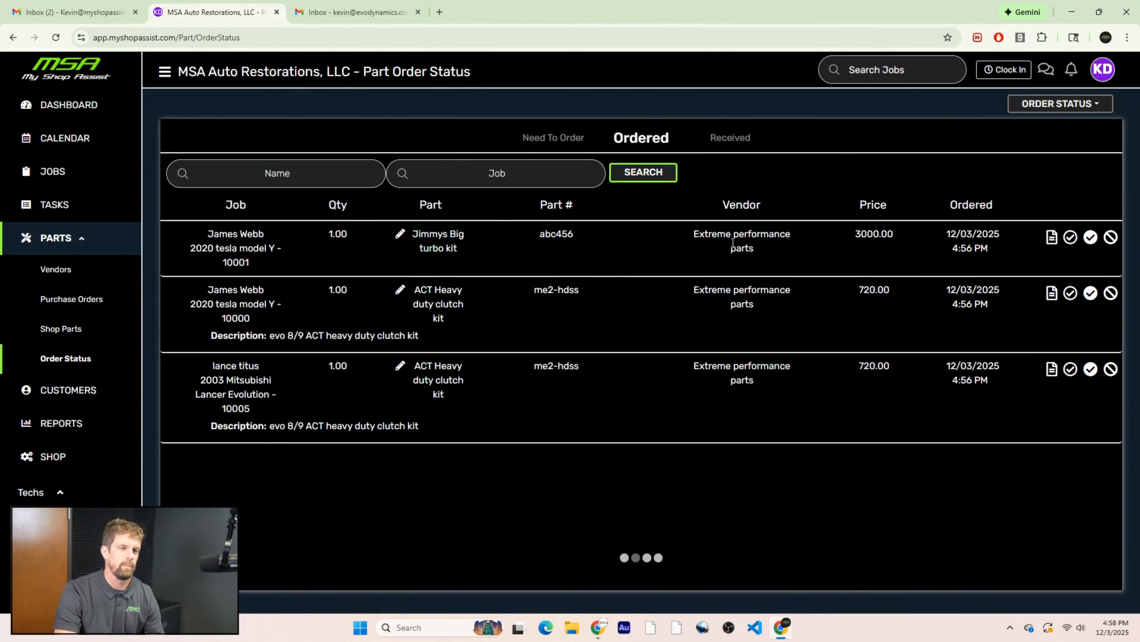
pyautogui.click(1072, 240)
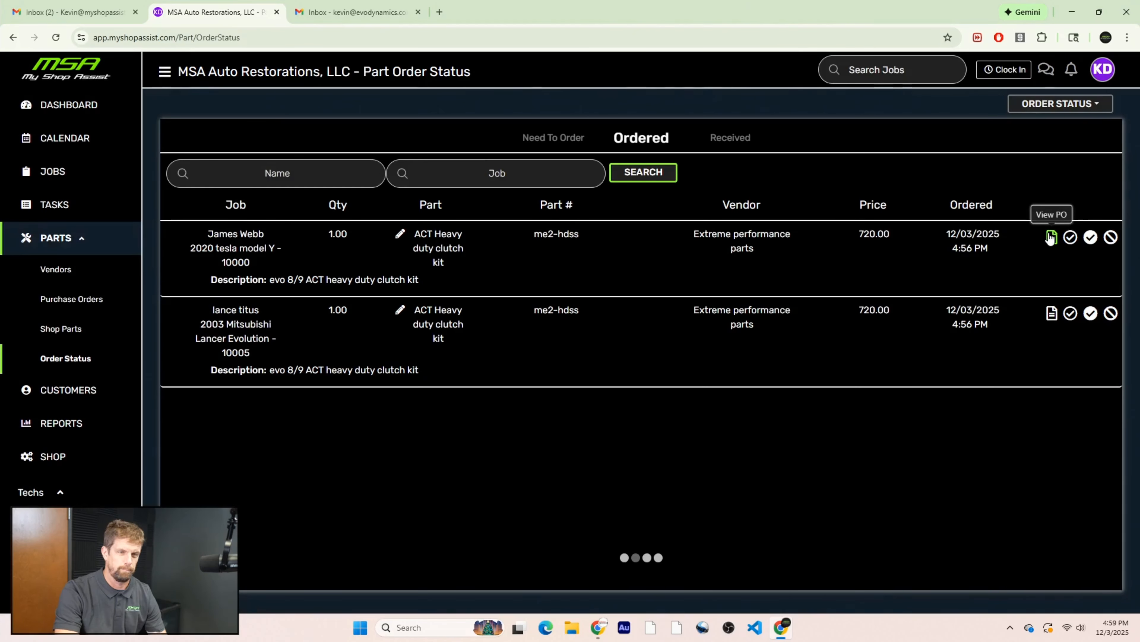
pyautogui.click(1052, 237)
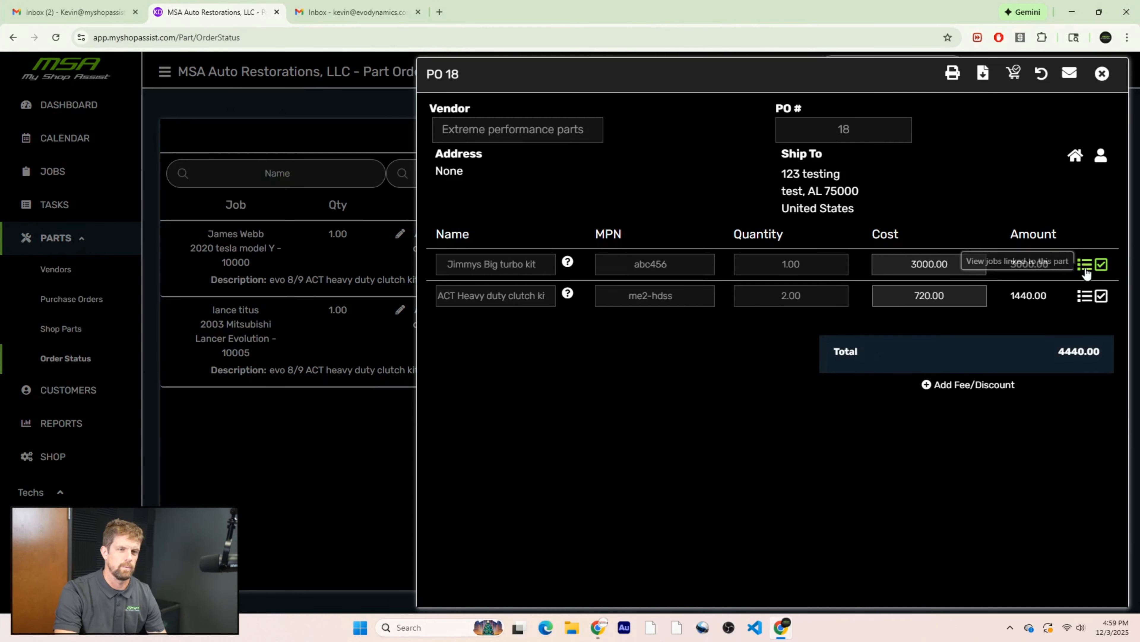
pyautogui.click(1102, 73)
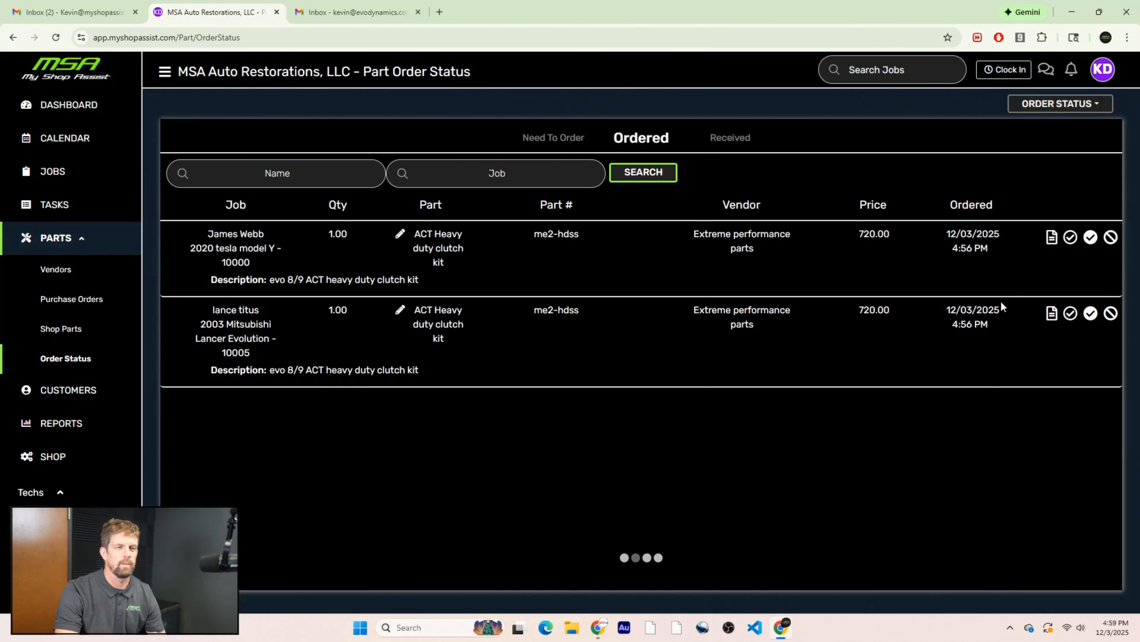
pyautogui.click(811, 88)
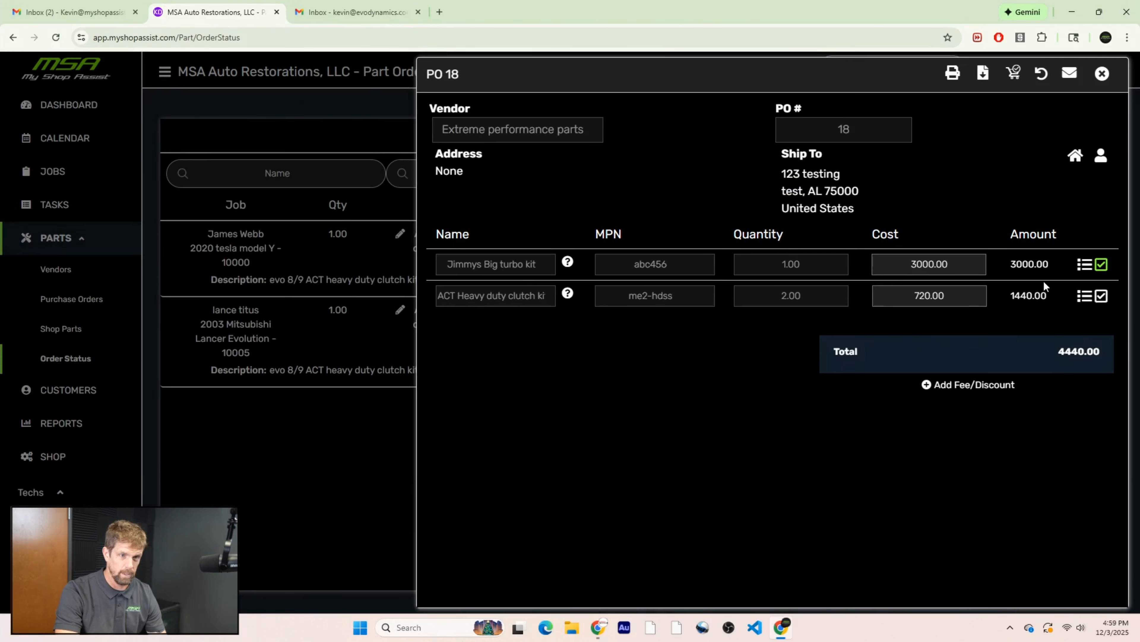
# - Receive a quantity of 1 ACT Heavy duty clutch kit for only the 2020 tesla model Y job, and close the purchase order
pyautogui.click(1104, 298)
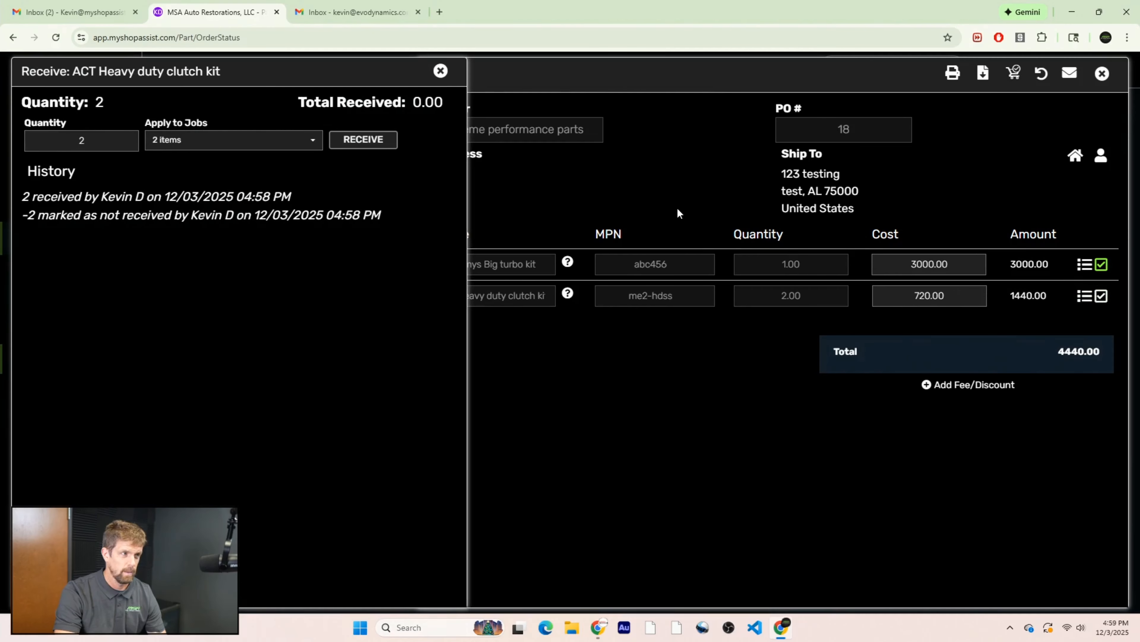
pyautogui.click(189, 141)
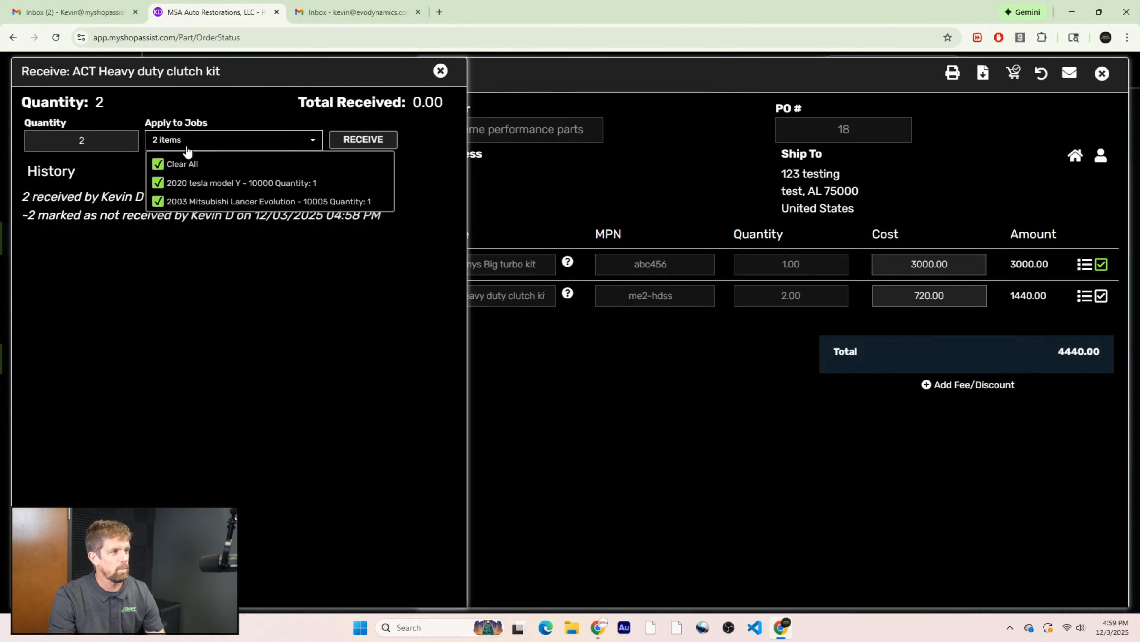
pyautogui.click(165, 167)
pyautogui.click(186, 142)
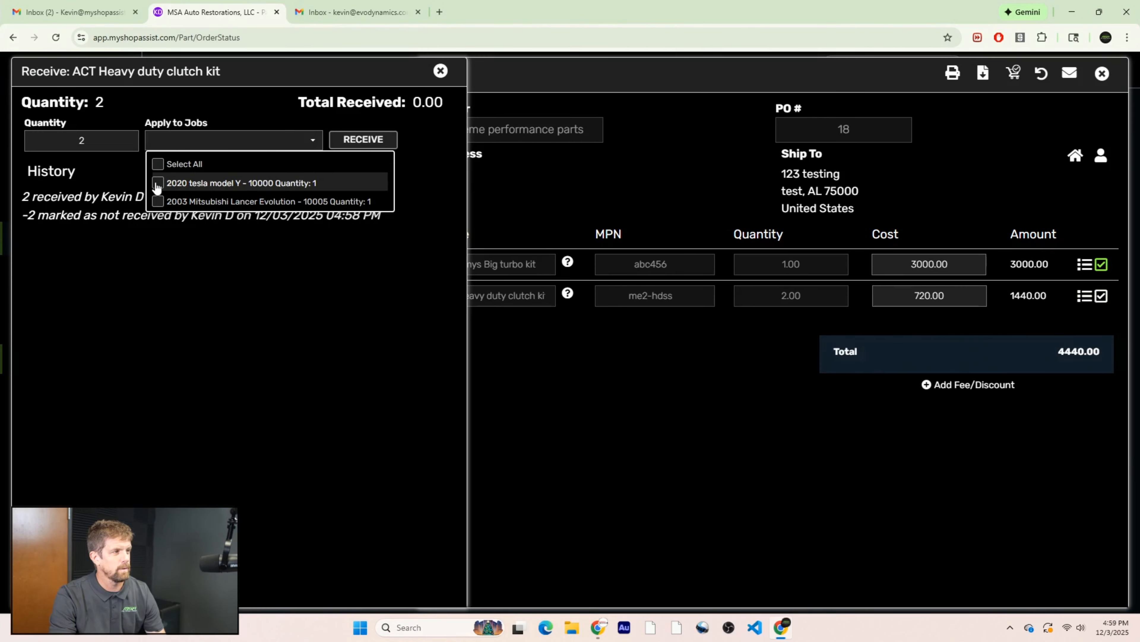
pyautogui.click(158, 183)
pyautogui.click(72, 143)
pyautogui.doubleClick(59, 140)
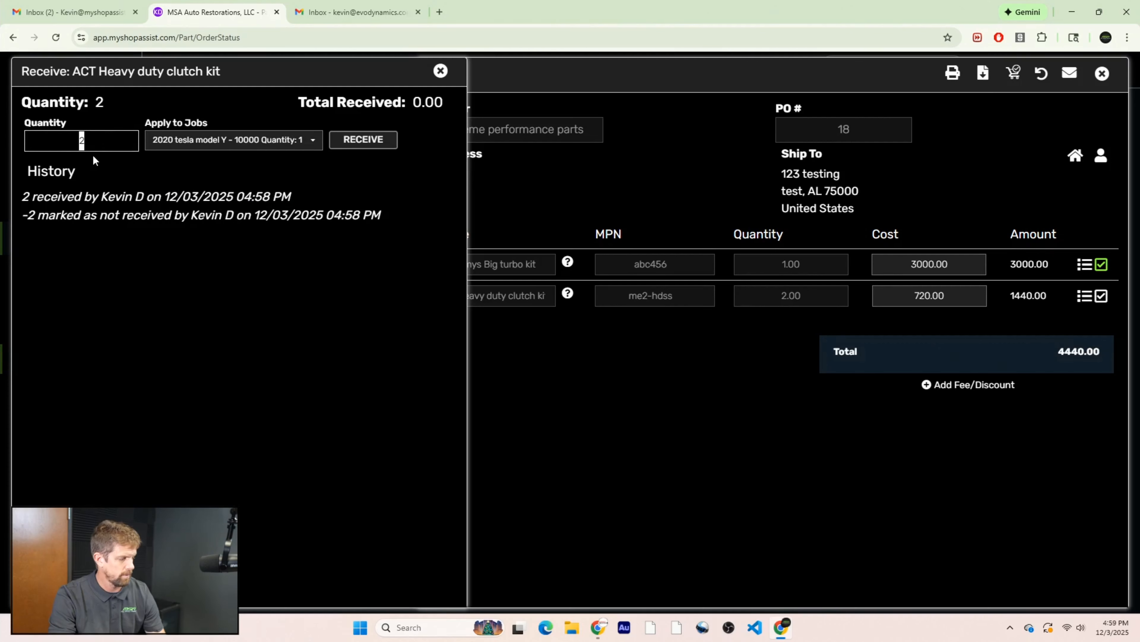
pyautogui.write('1')
pyautogui.click(358, 139)
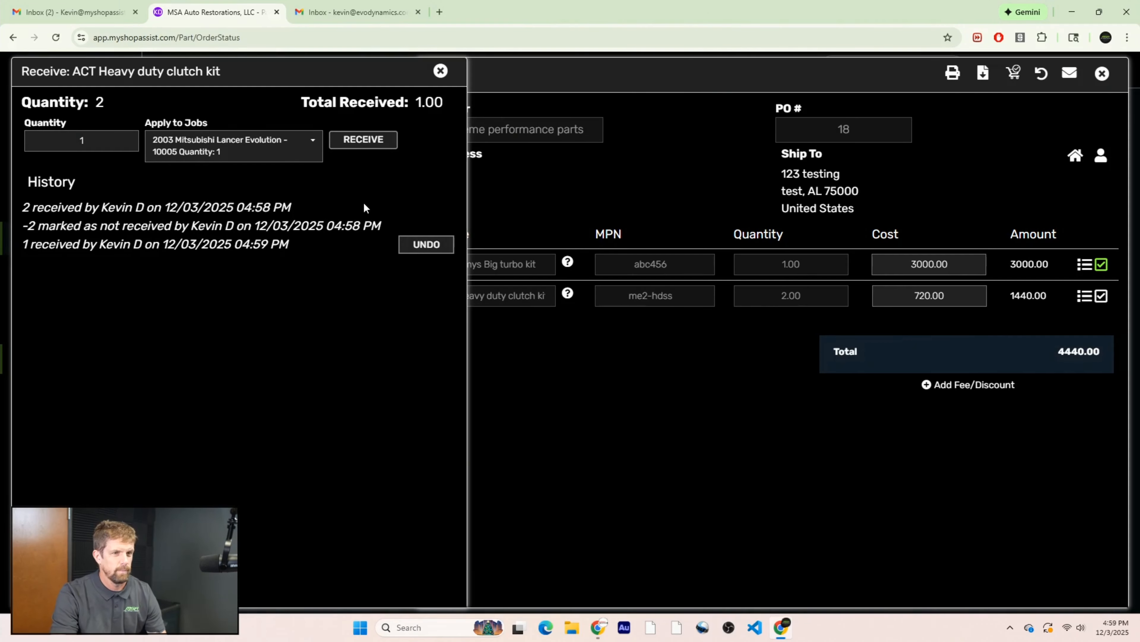
pyautogui.click(439, 71)
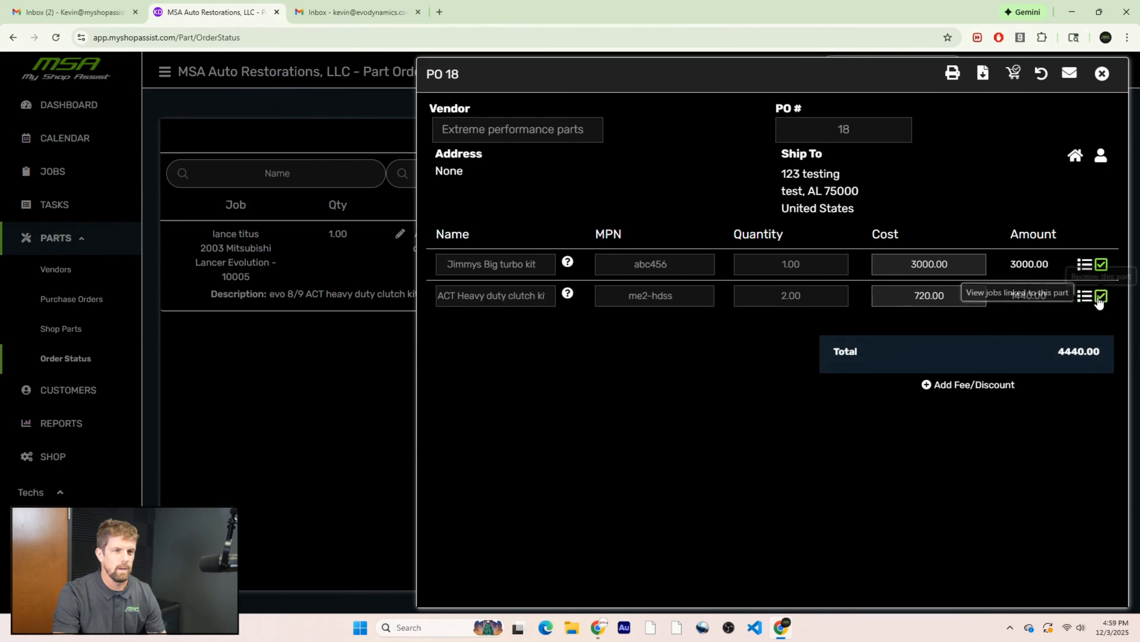
pyautogui.click(1102, 74)
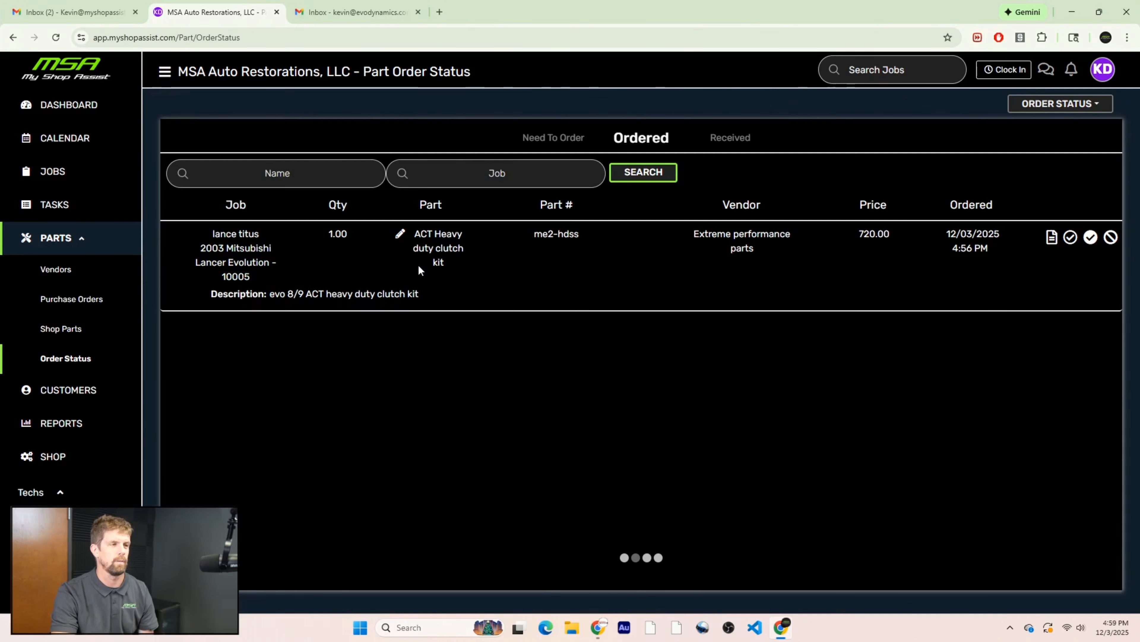
# - Receive the remaining ACT Heavy duty clutch kit on the purchase order for the 2003 Mitsubishi Lancer Evolution job
pyautogui.click(1052, 237)
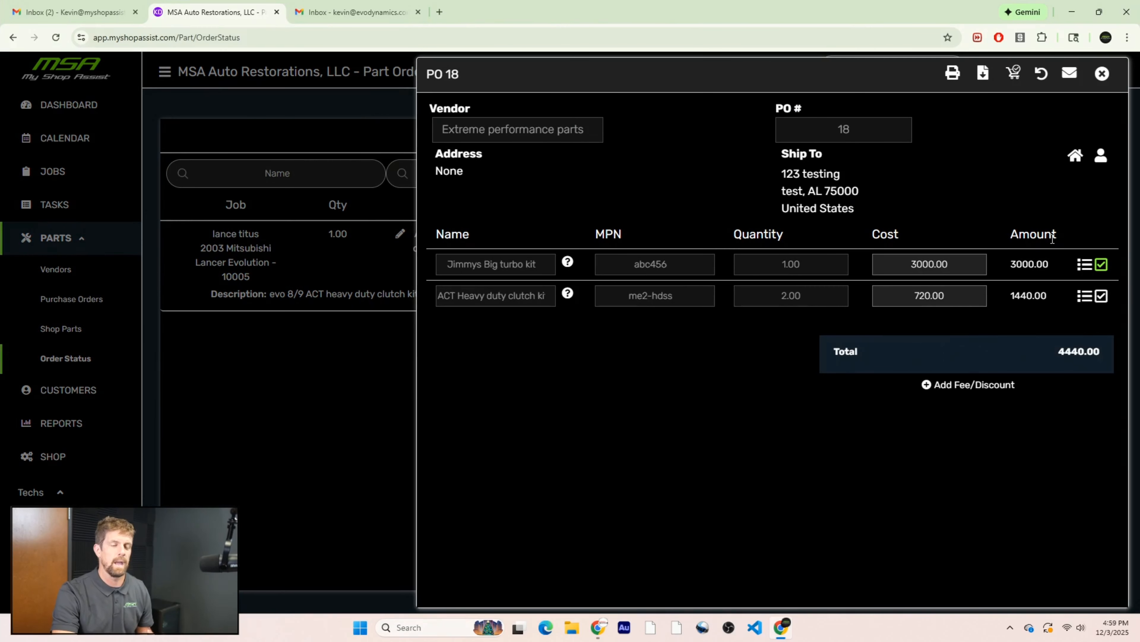
pyautogui.click(1101, 296)
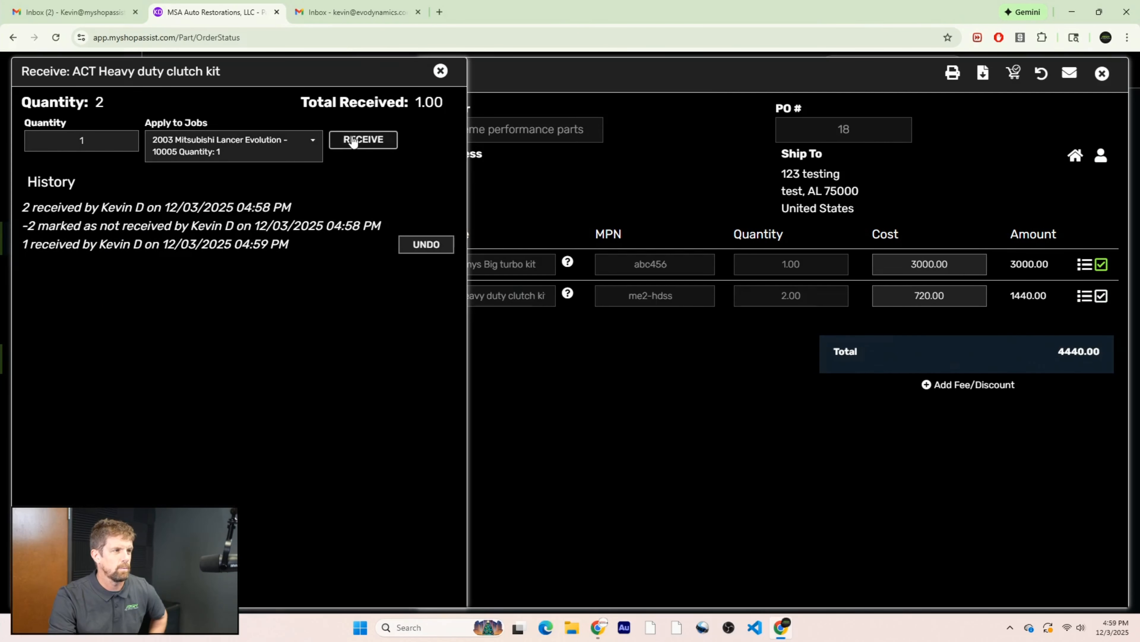
pyautogui.click(367, 140)
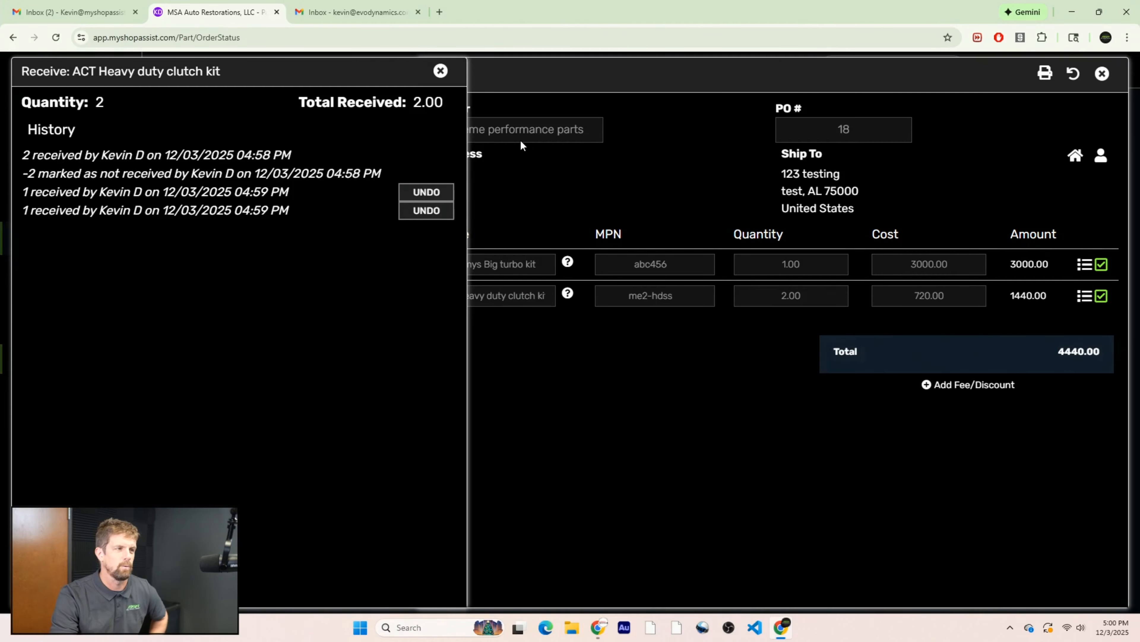
# - Close purchase order 18 and check the vendor details of Extreme performance parts and Jimmys performance Parts from the purchase orders list
pyautogui.click(439, 73)
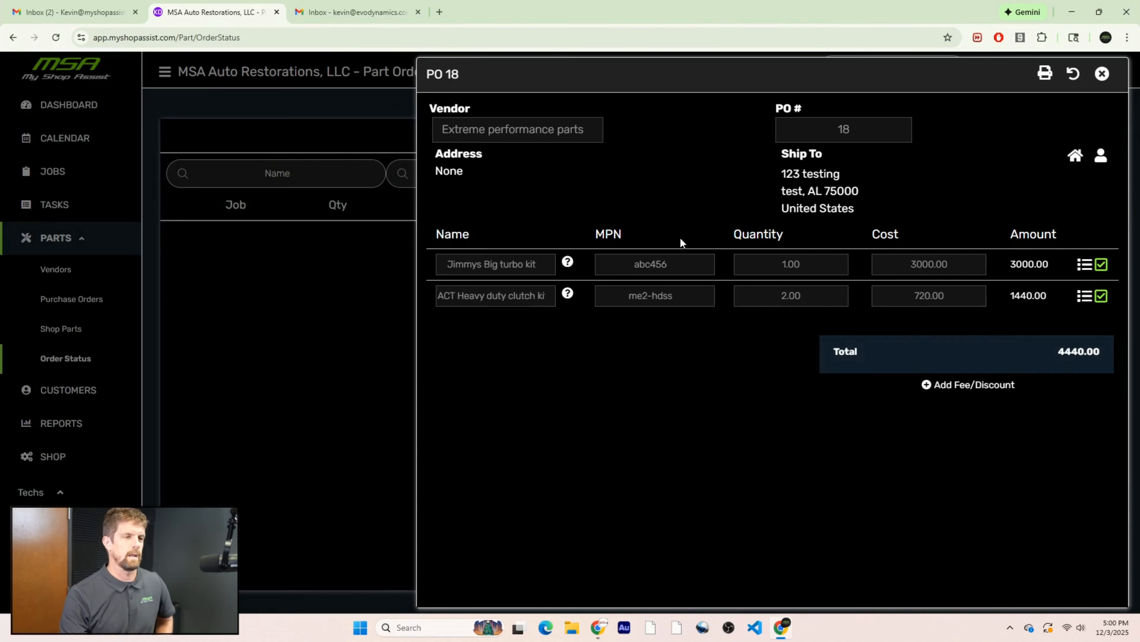
pyautogui.click(1101, 74)
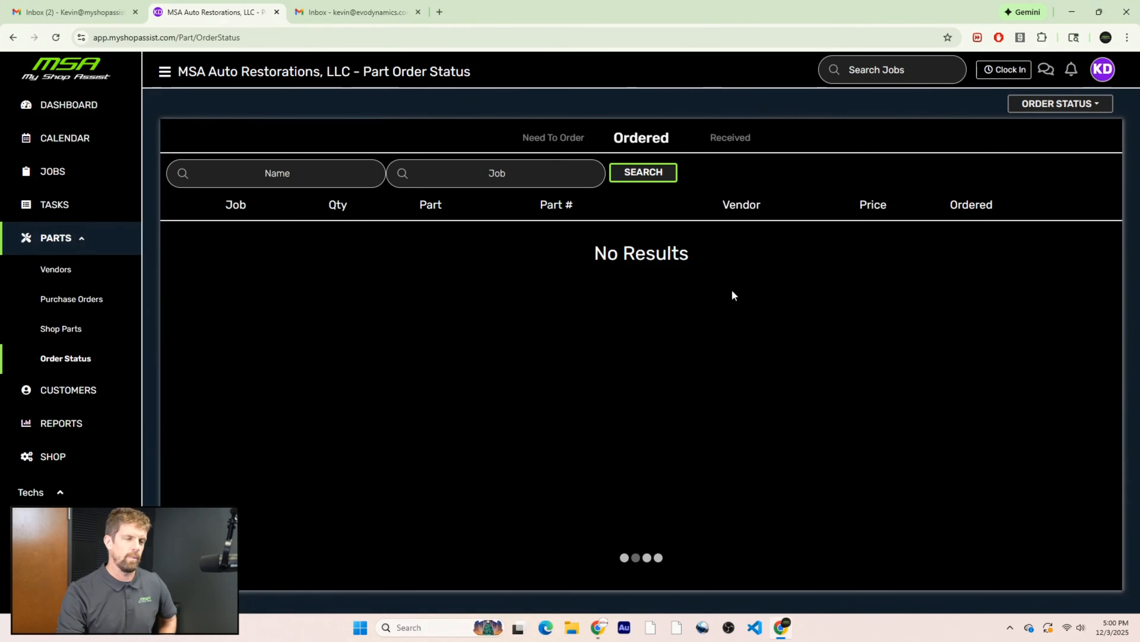
pyautogui.click(56, 308)
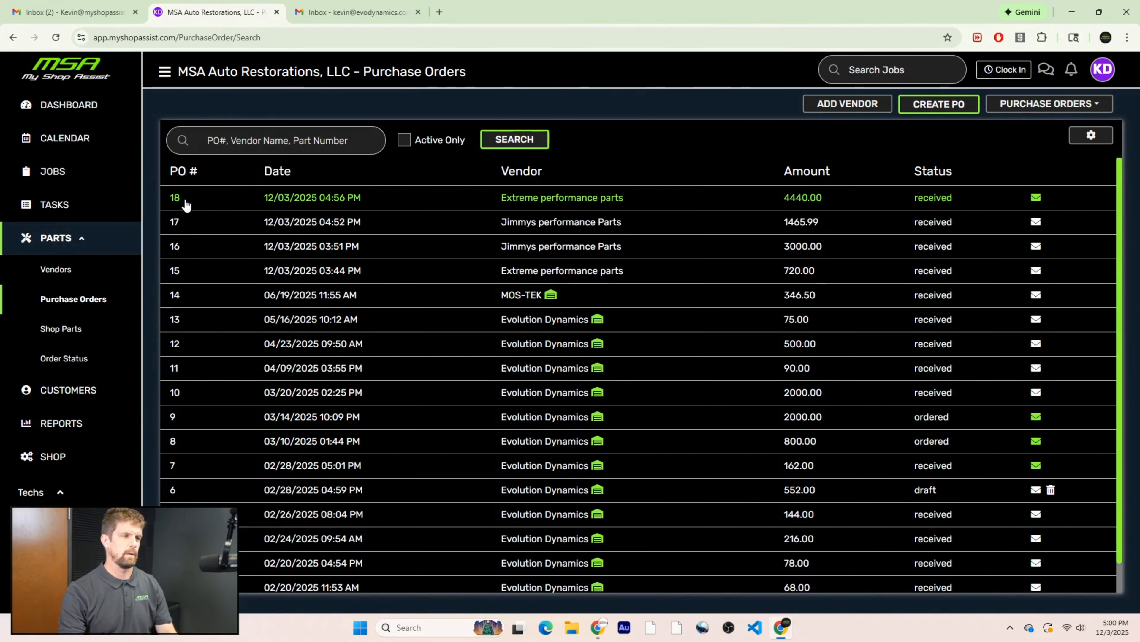
pyautogui.click(535, 198)
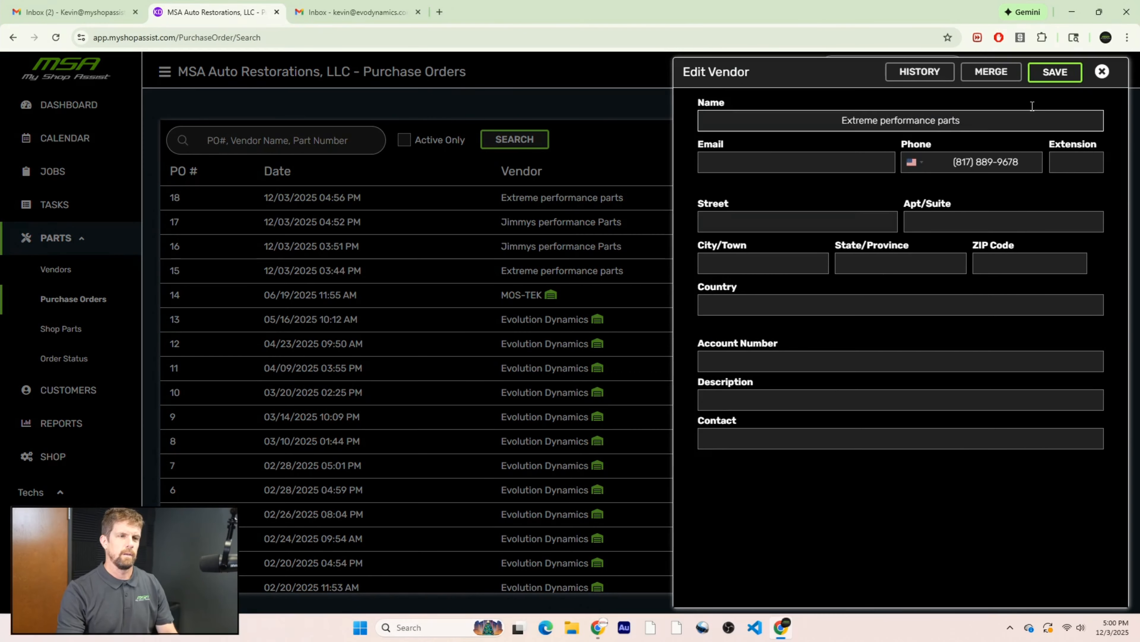
pyautogui.click(1102, 72)
pyautogui.click(573, 225)
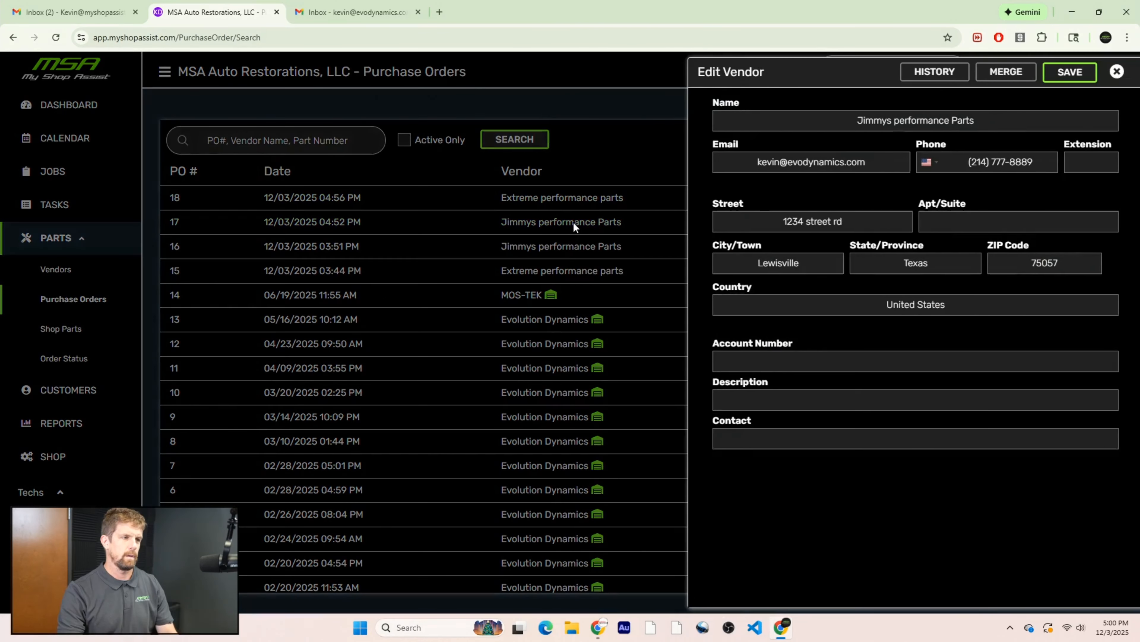
pyautogui.moveTo(733, 162); pyautogui.dragTo(802, 179)
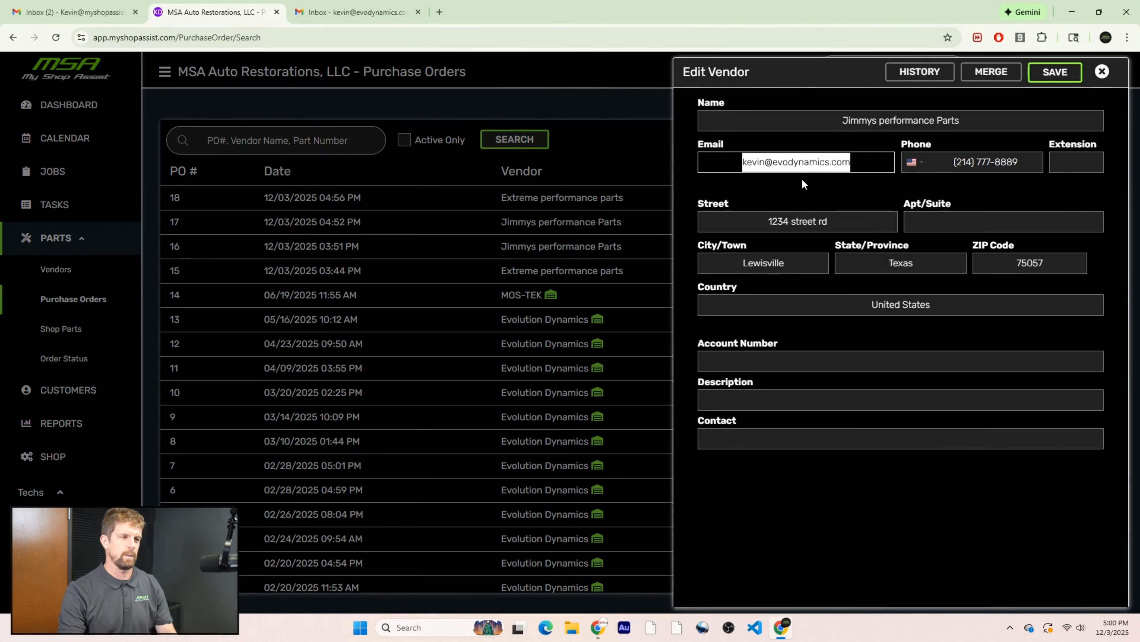
pyautogui.click(1102, 71)
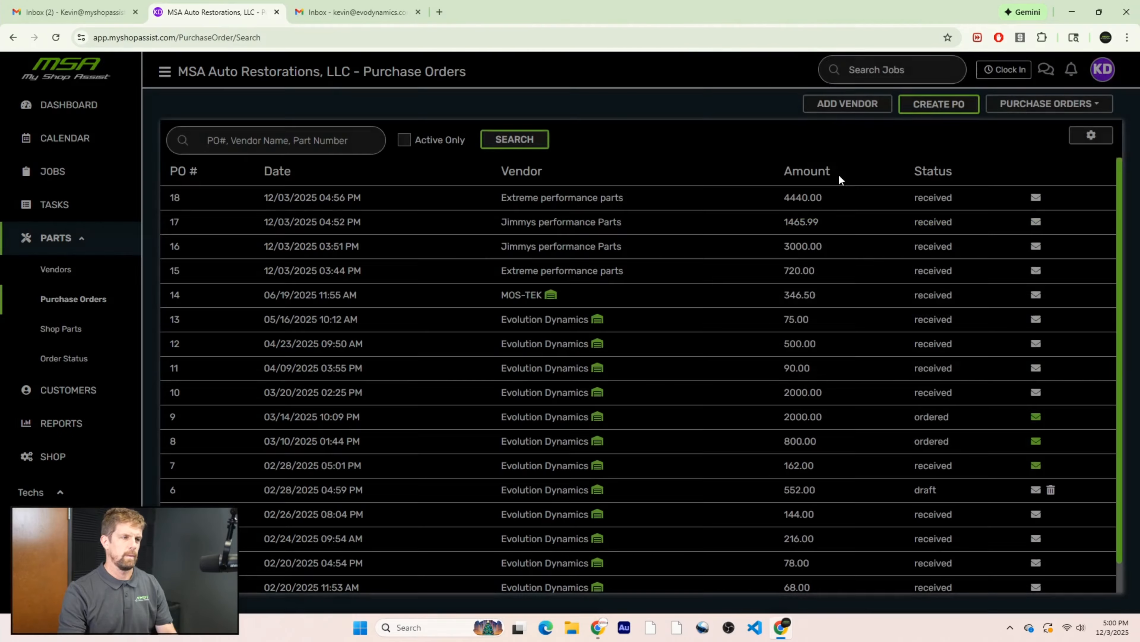
# - Revert purchase order 17 from received to ordered and email it to Jimmys performance Parts, with the shop's own e-mail address in CC
pyautogui.click(174, 222)
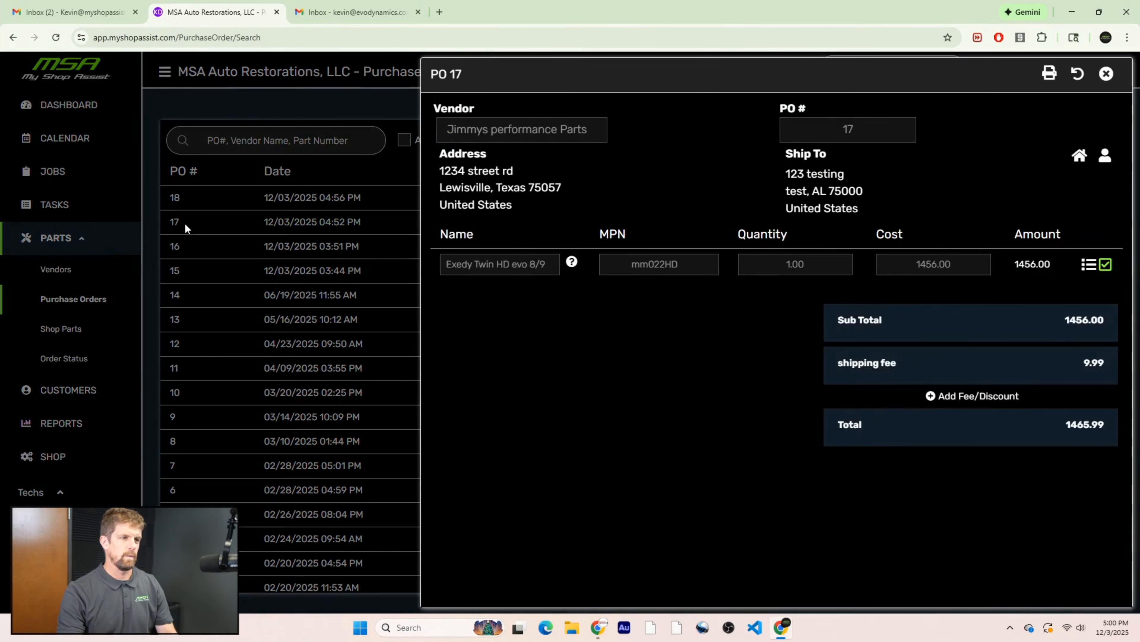
pyautogui.click(1074, 74)
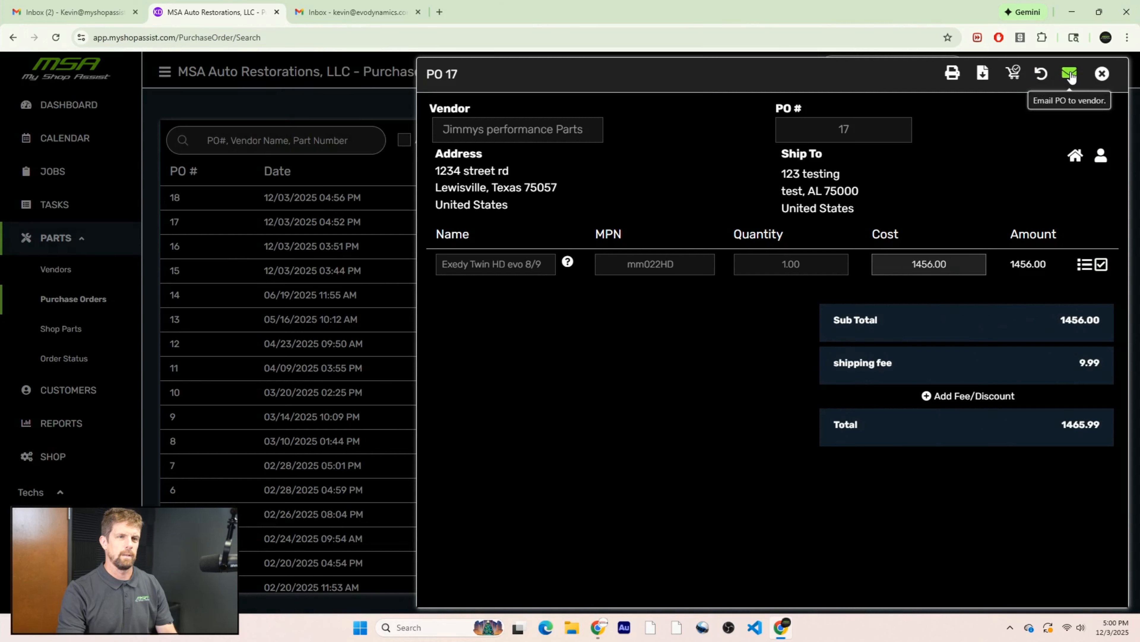
pyautogui.click(1070, 73)
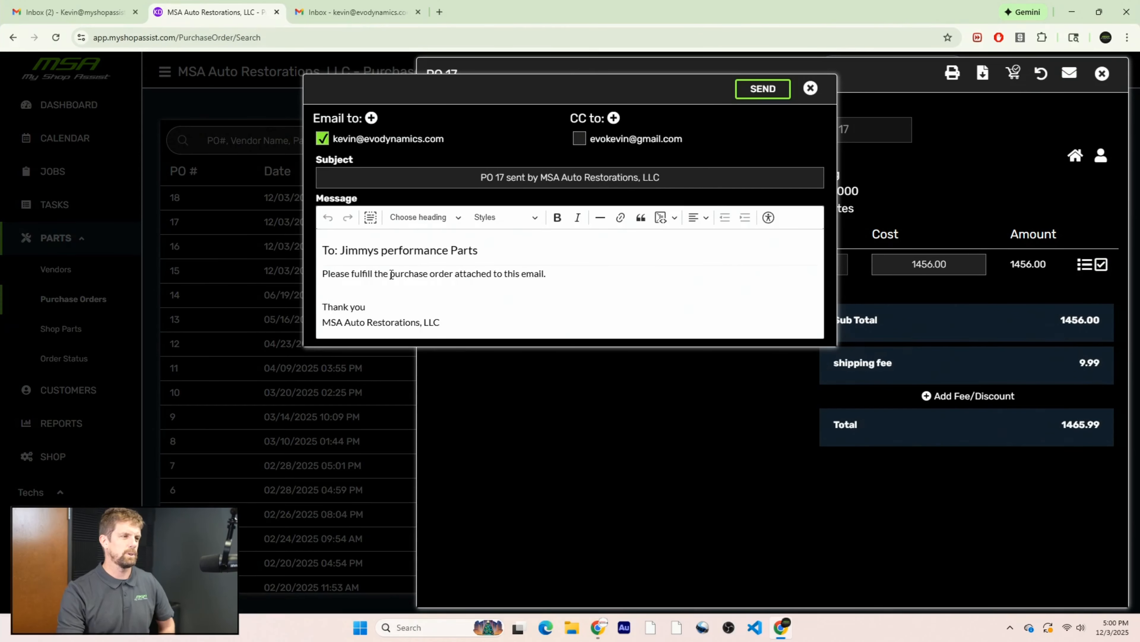
pyautogui.moveTo(322, 274); pyautogui.dragTo(565, 285)
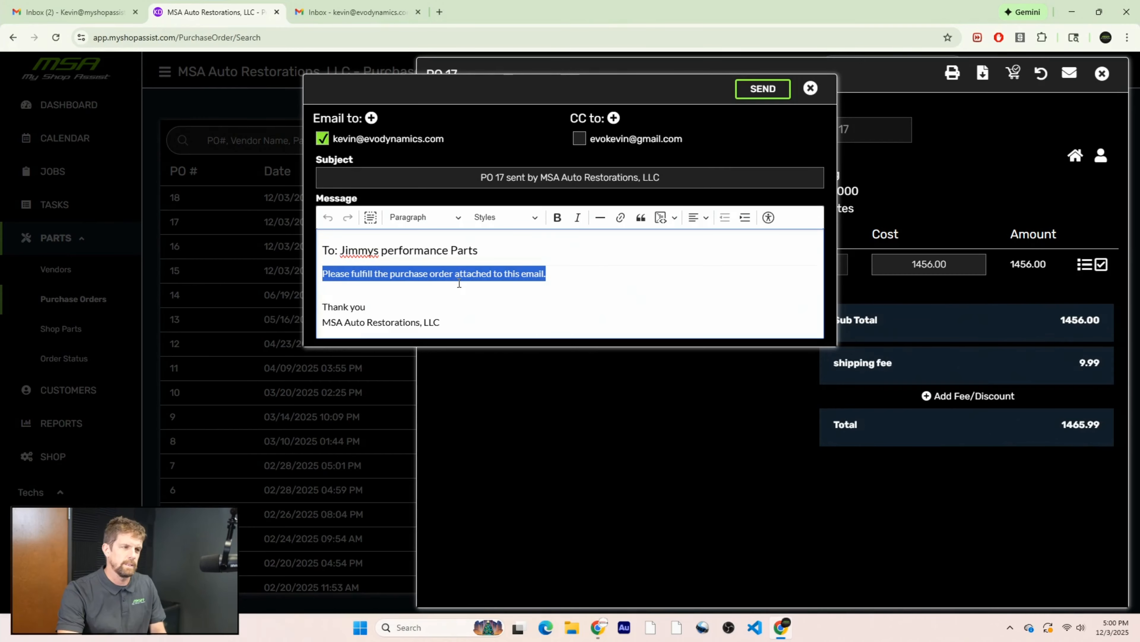
pyautogui.click(582, 144)
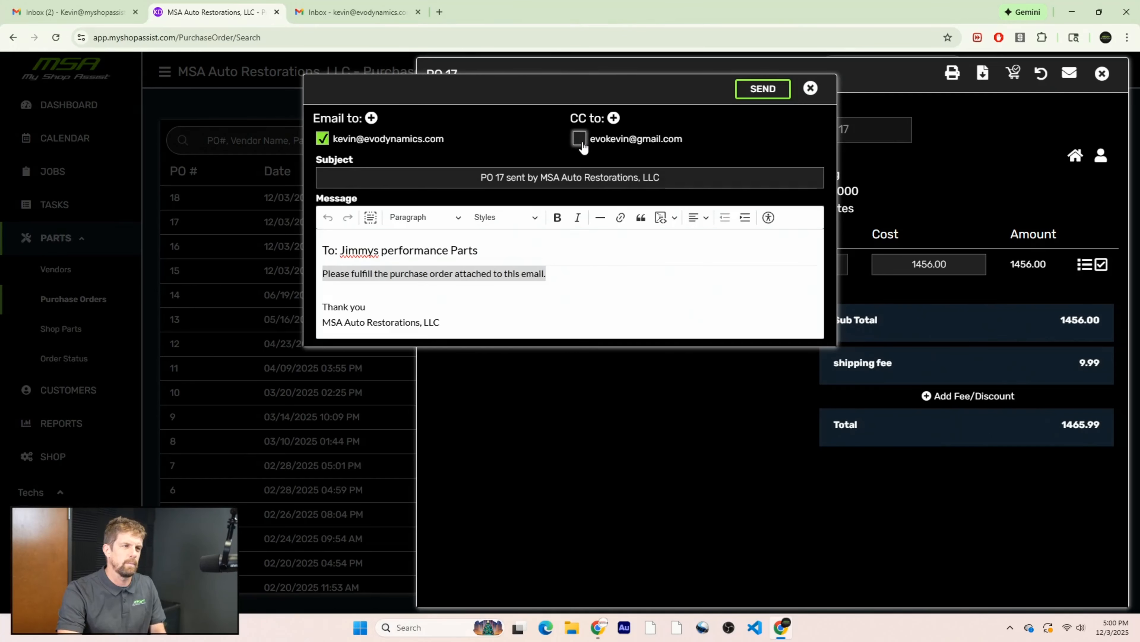
pyautogui.click(742, 91)
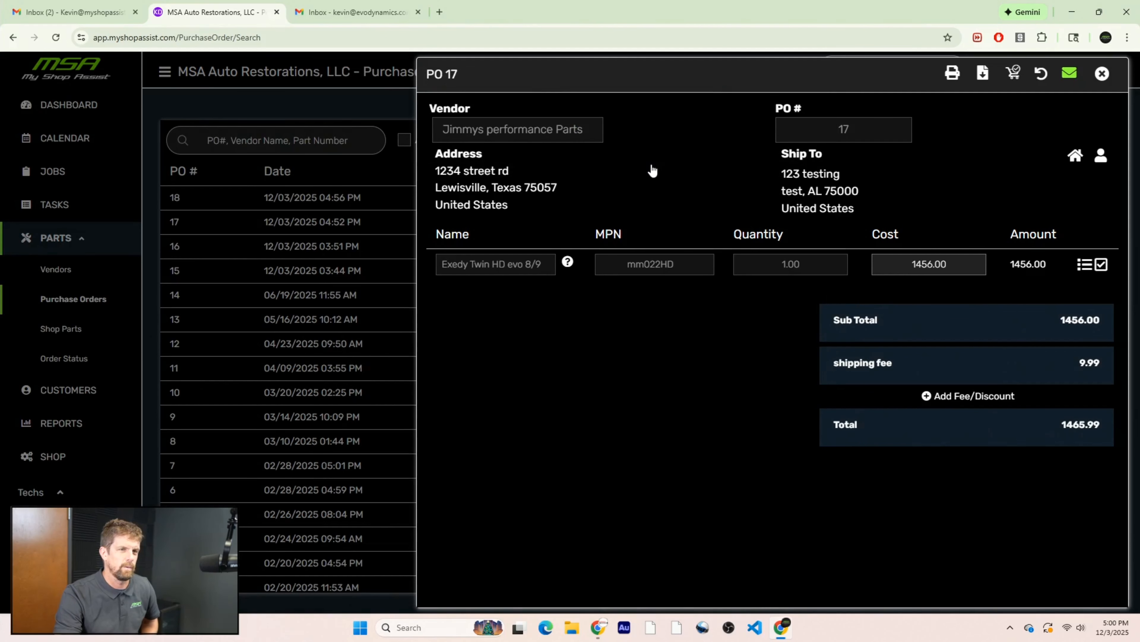
# - Switch to the vendor's Gmail inbox, refresh it, and review the PO 17 email with its attached purchase order PDF
pyautogui.click(356, 12)
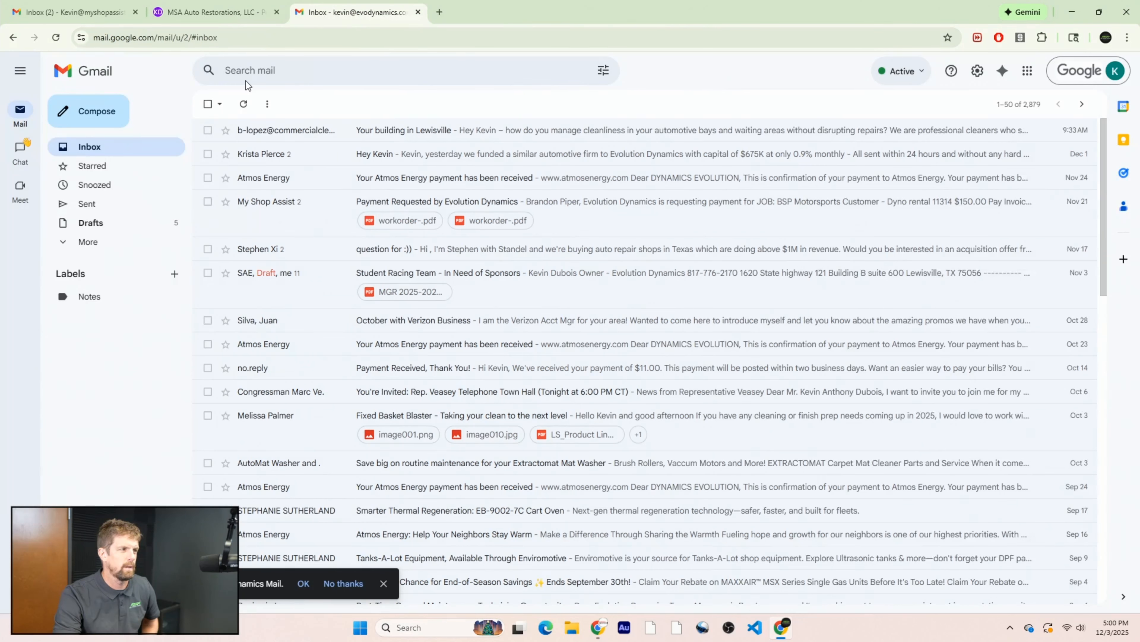
pyautogui.click(244, 104)
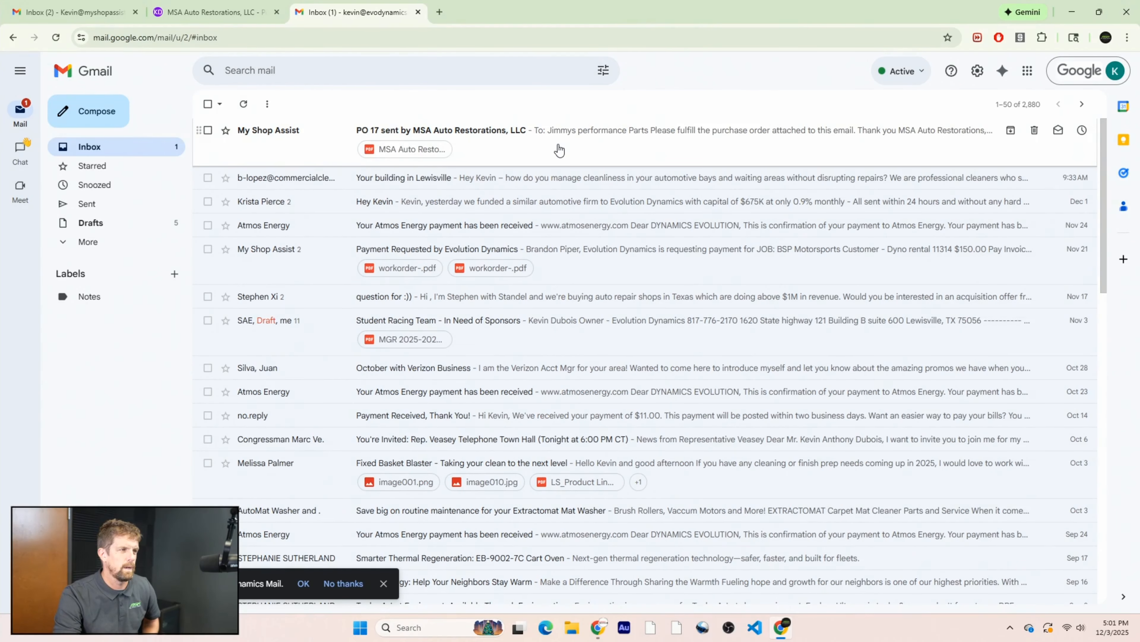
pyautogui.click(559, 150)
pyautogui.moveTo(315, 140); pyautogui.dragTo(476, 138)
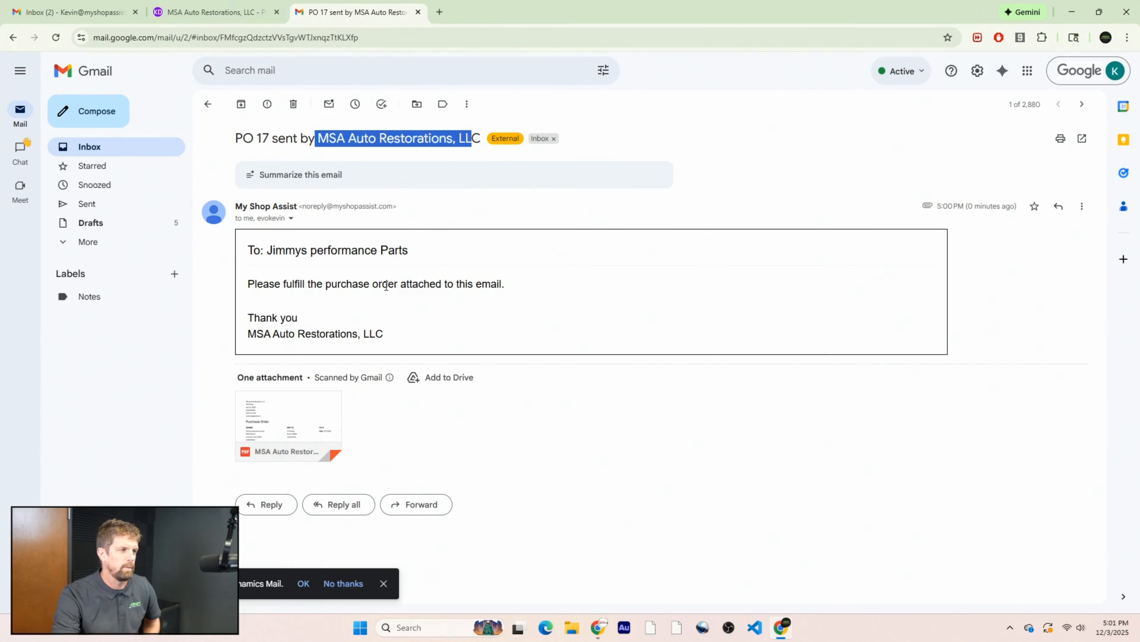
pyautogui.click(310, 403)
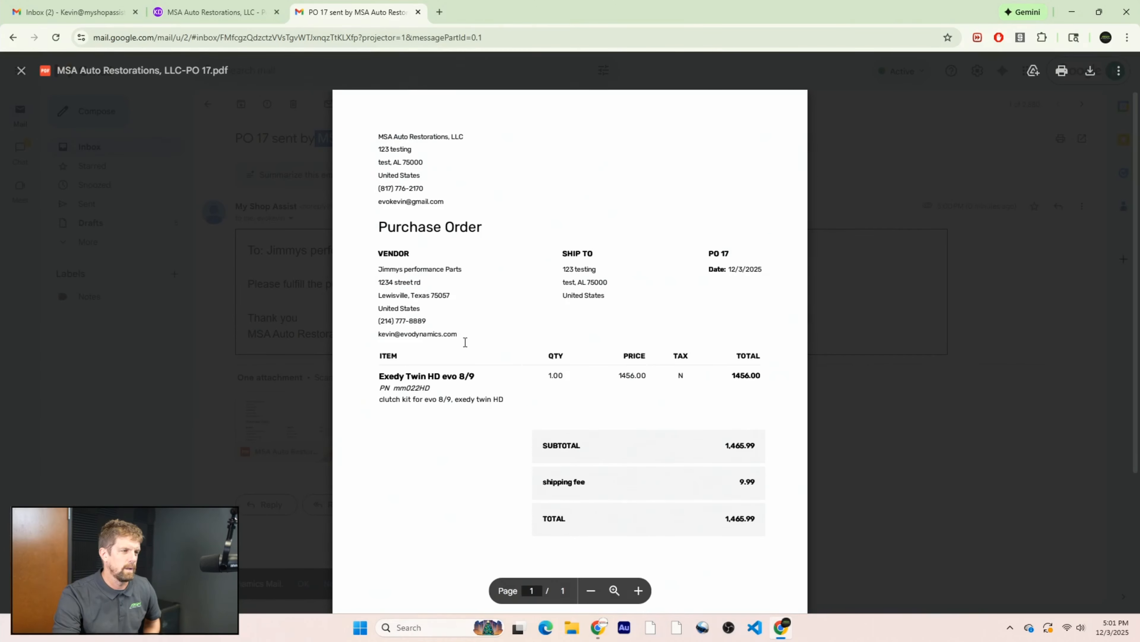
pyautogui.moveTo(378, 376); pyautogui.dragTo(685, 397)
pyautogui.click(685, 398)
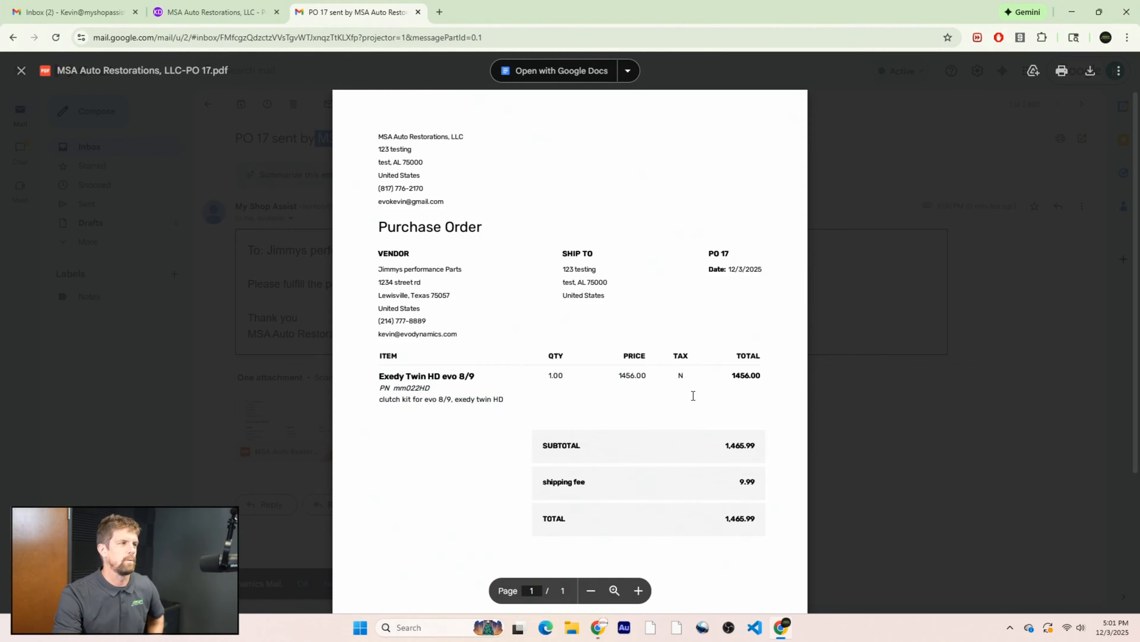
pyautogui.click(21, 70)
# - Switch back to My Shop Assist, close purchase order 17, and view the vendor description for Evolution Dynamics in the purchase orders list
pyautogui.click(206, 17)
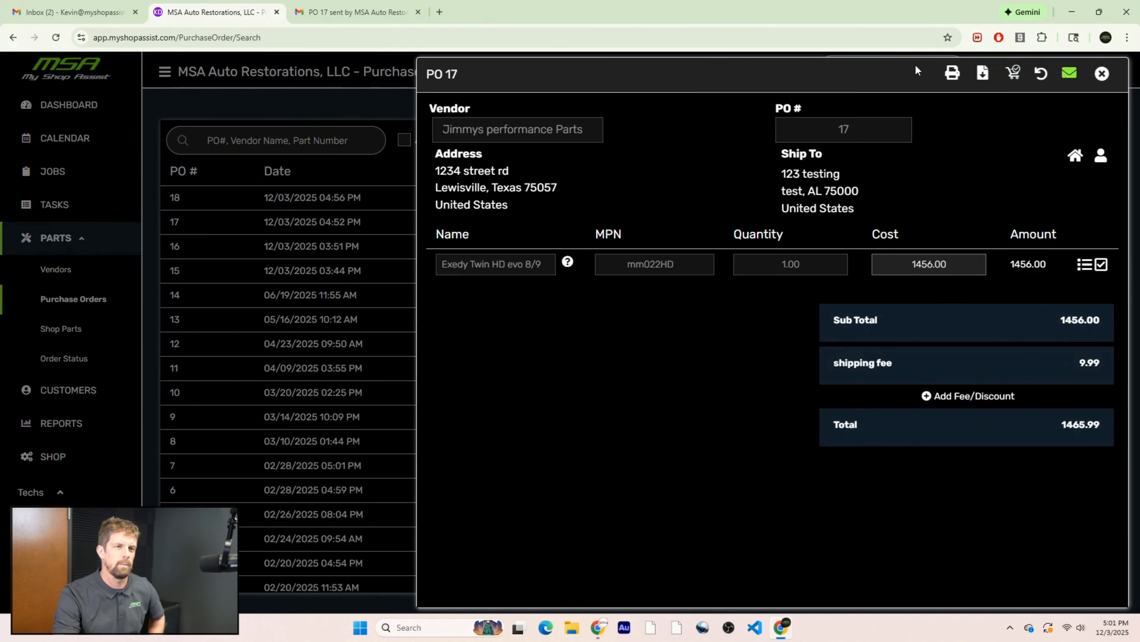
pyautogui.click(1103, 74)
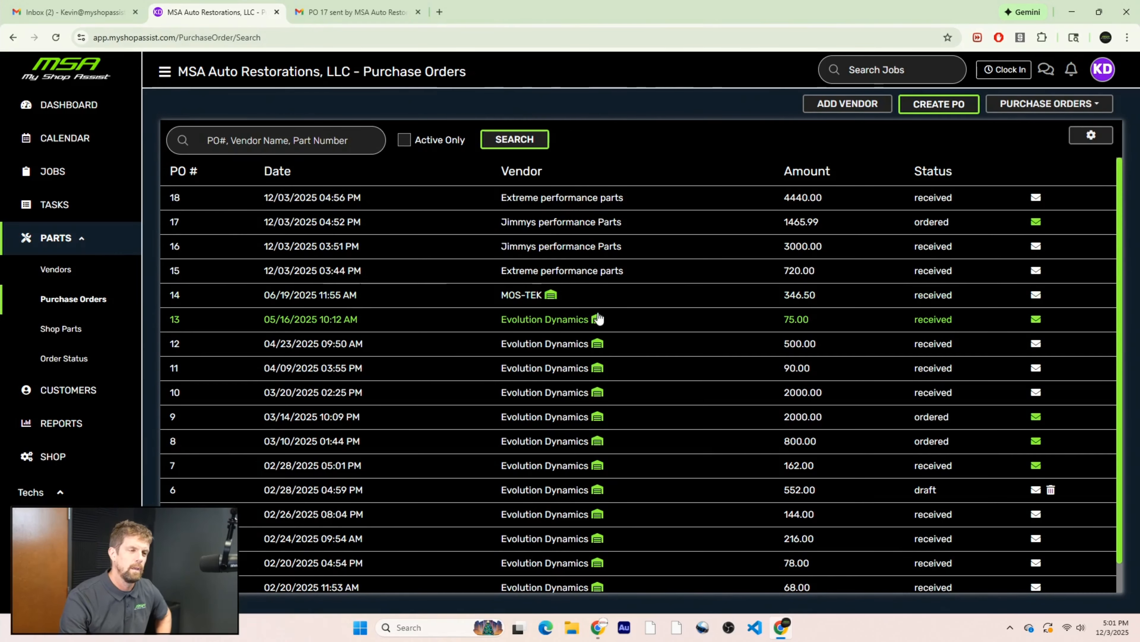
pyautogui.moveTo(600, 322)
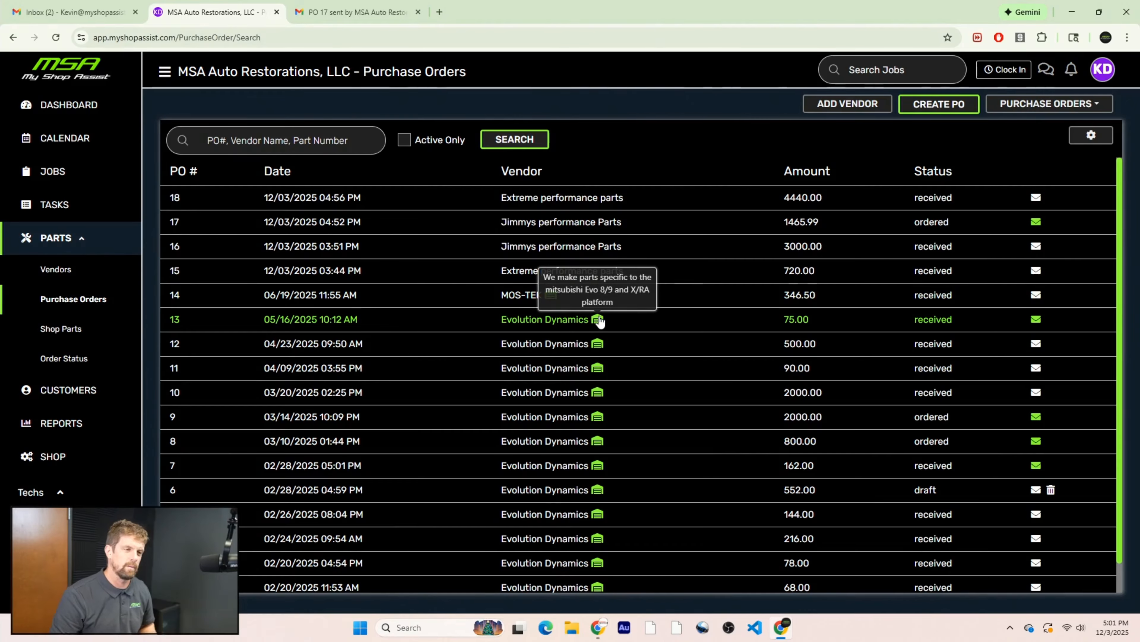